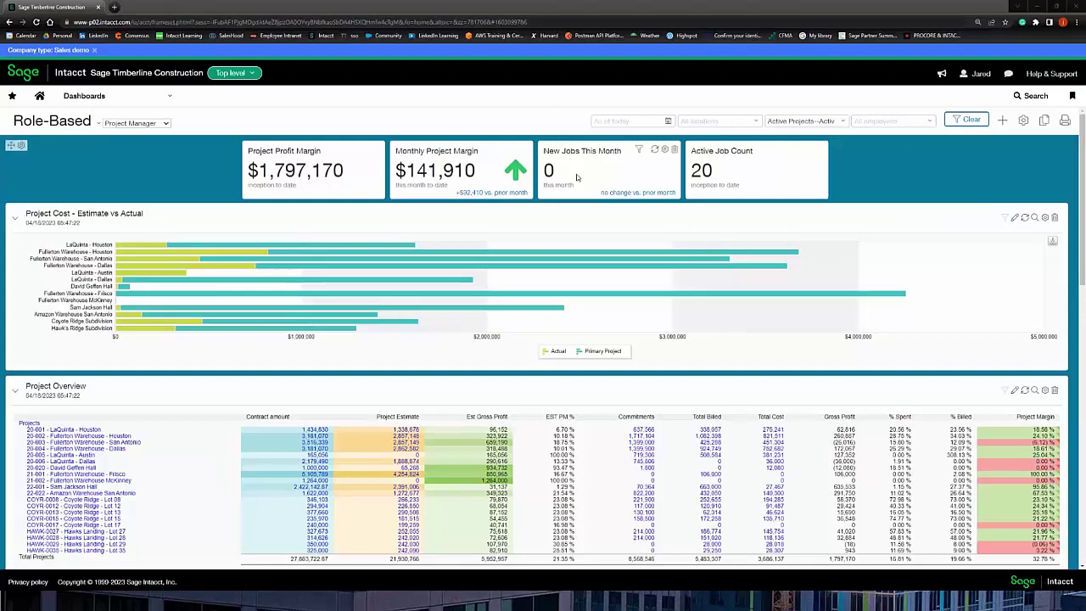
Examine the user account options and the task and report lists of modules such as Cash Management, Platform Services, Dashboards and Accounts Payable.
left_click(967, 78)
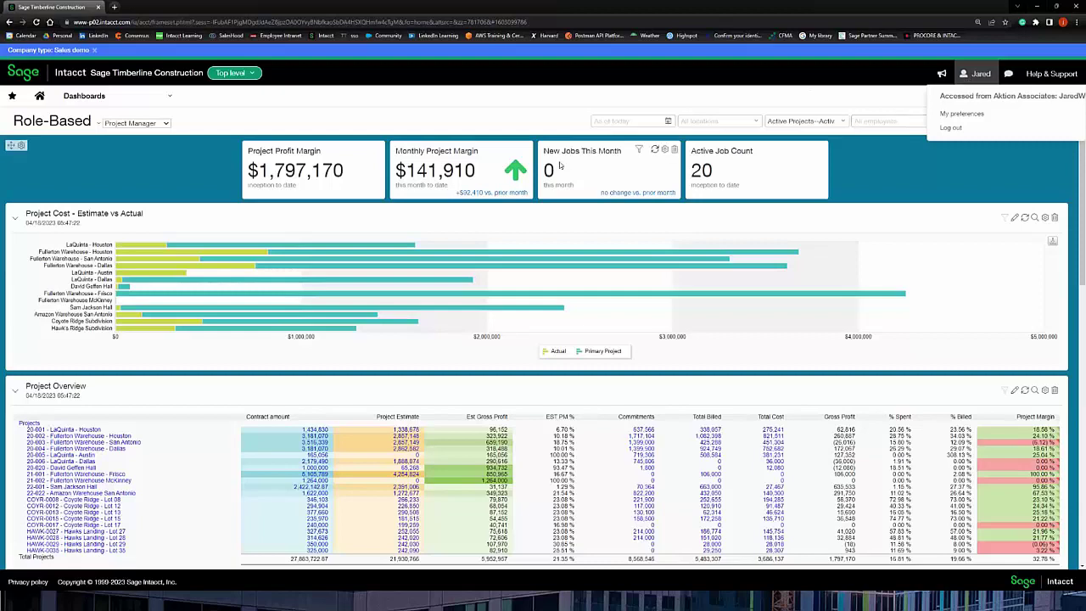
left_click(151, 105)
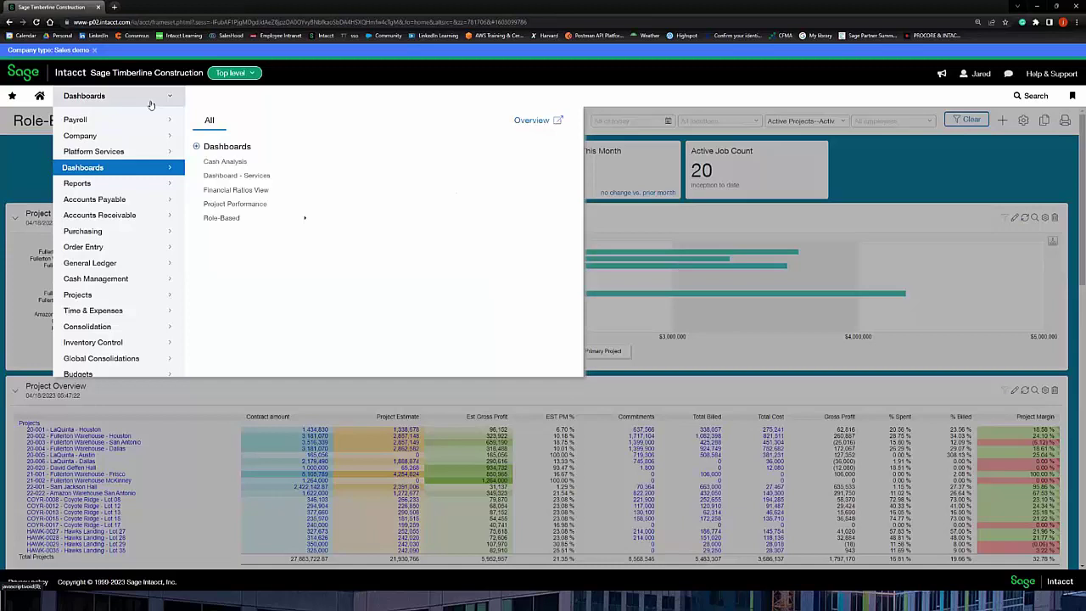
left_click(100, 280)
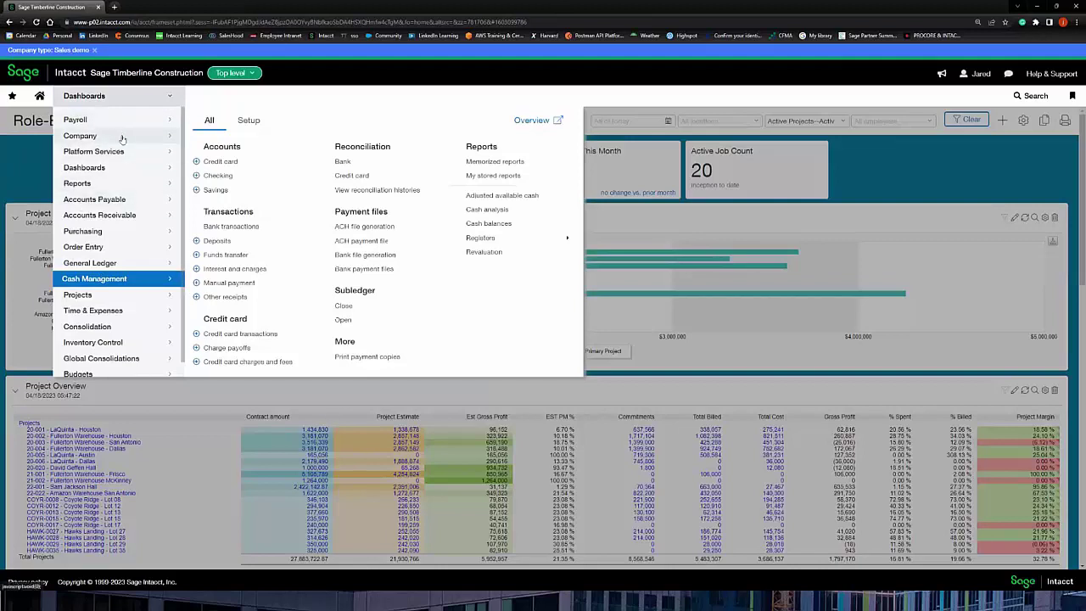
left_click(122, 151)
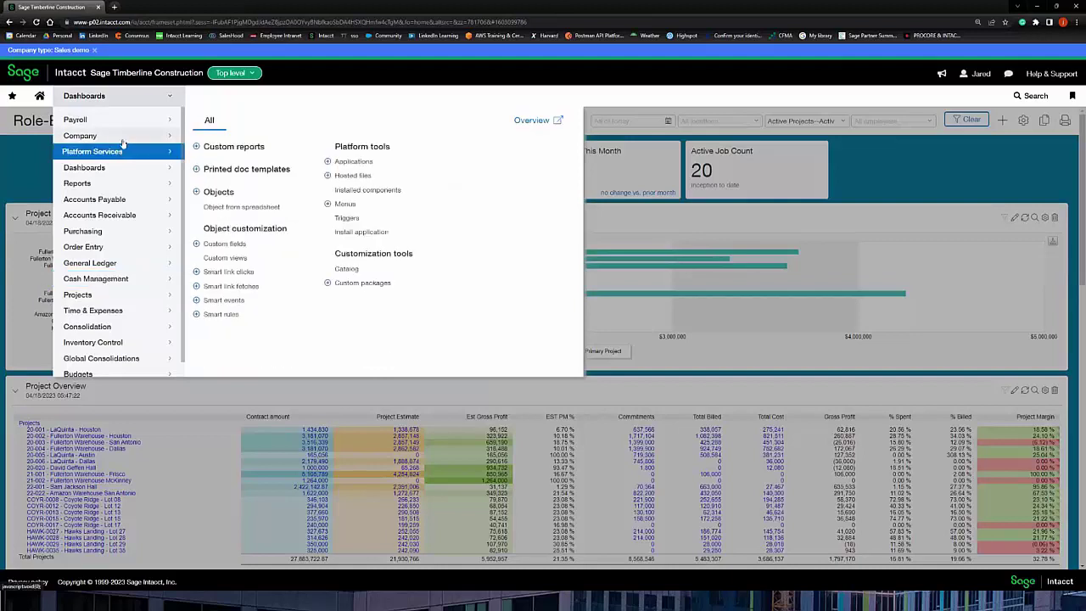
left_click(122, 169)
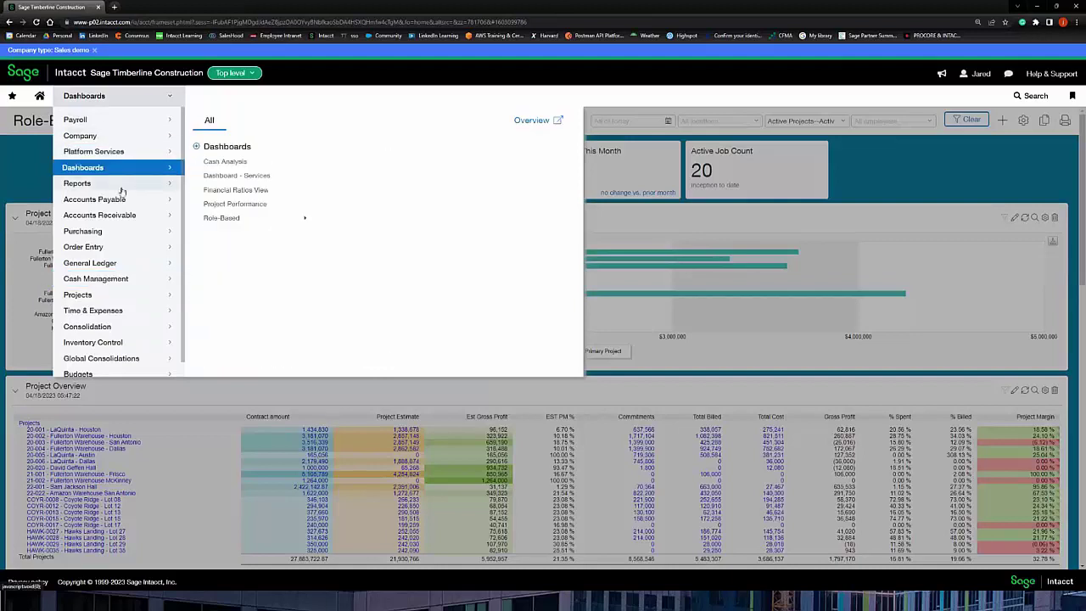
left_click(120, 184)
left_click(126, 204)
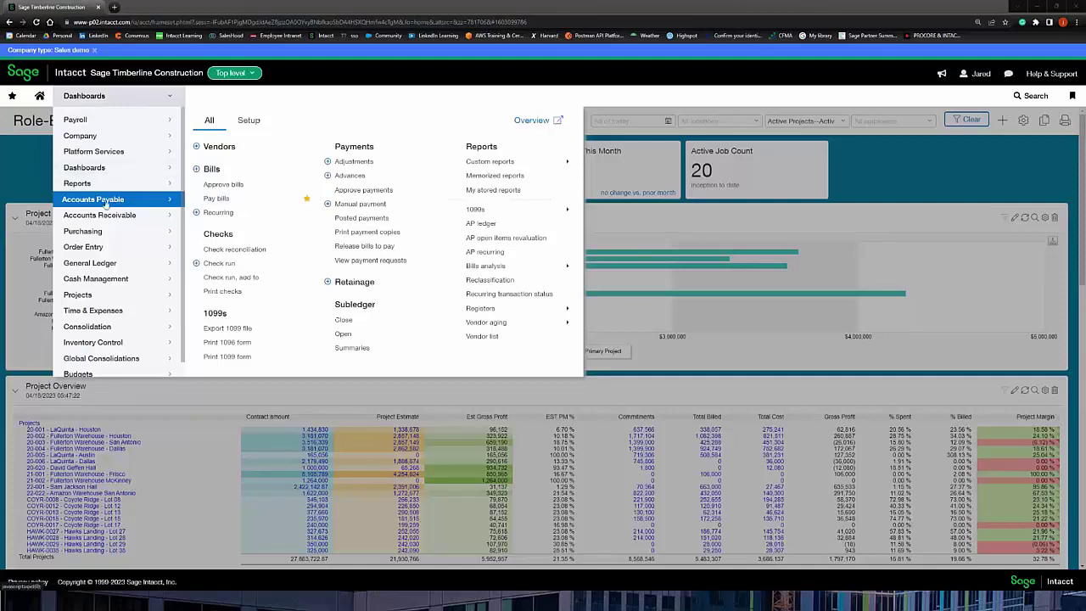
left_click(227, 198)
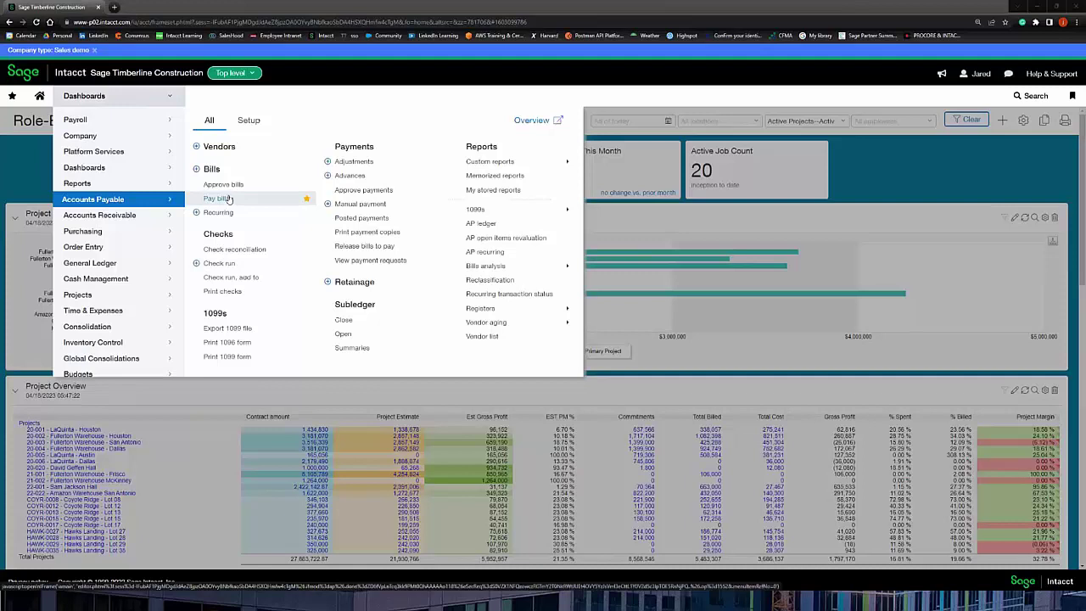
View the list of favorite pages and the saved bookmarks.
left_click(12, 96)
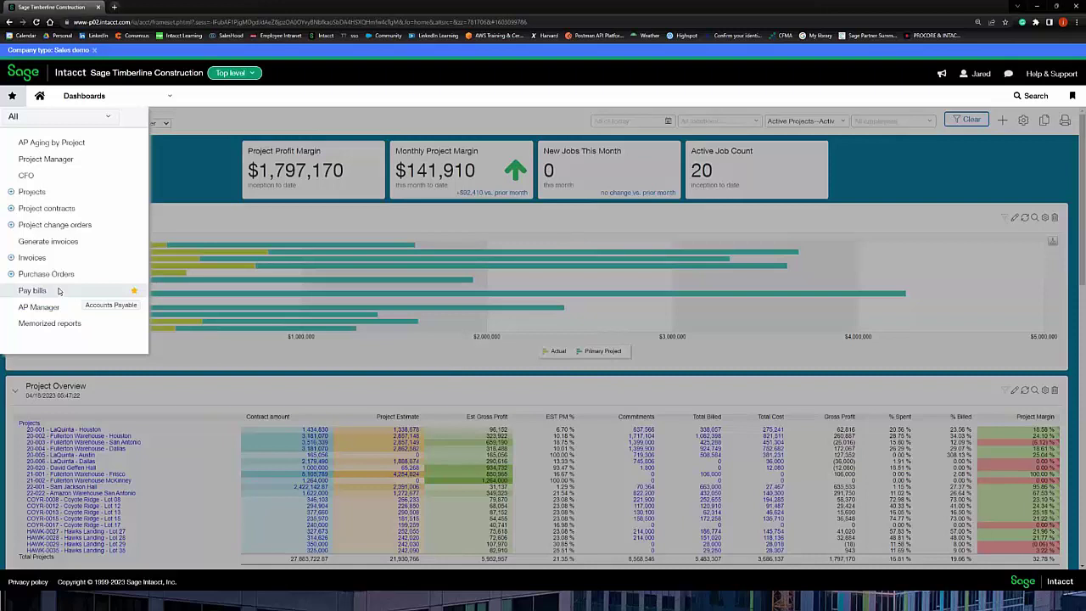
left_click(1072, 96)
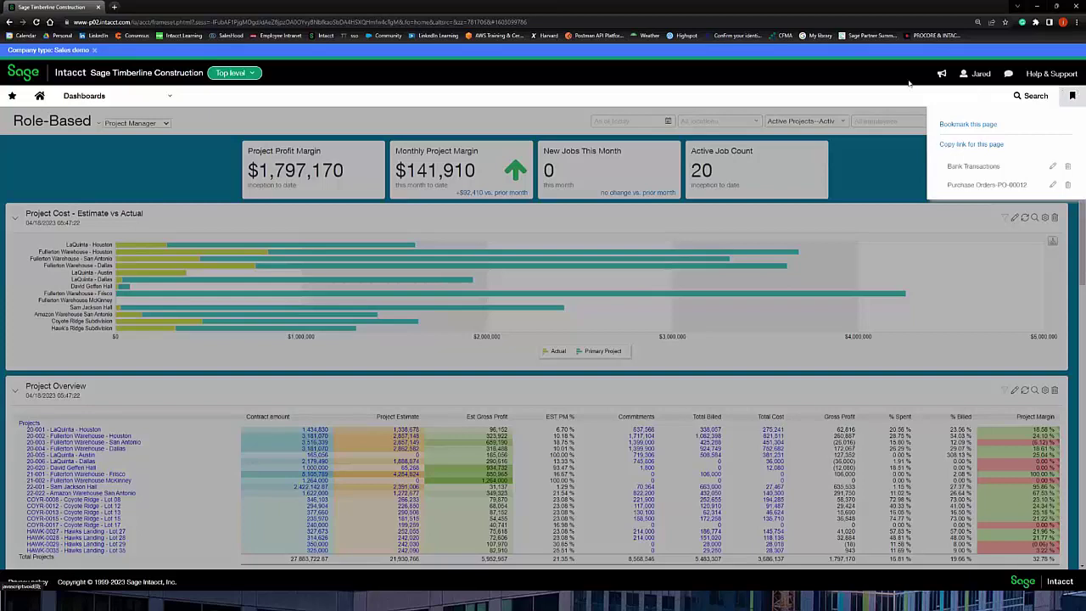
left_click(883, 149)
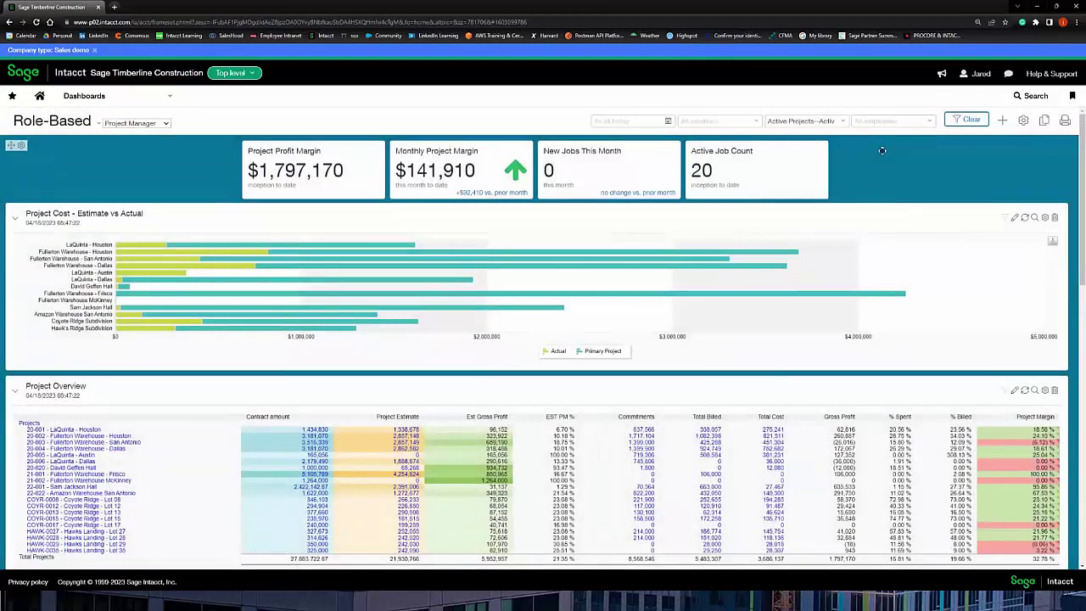
Search for 654 with the record type limited to AP bill.
left_click(1023, 98)
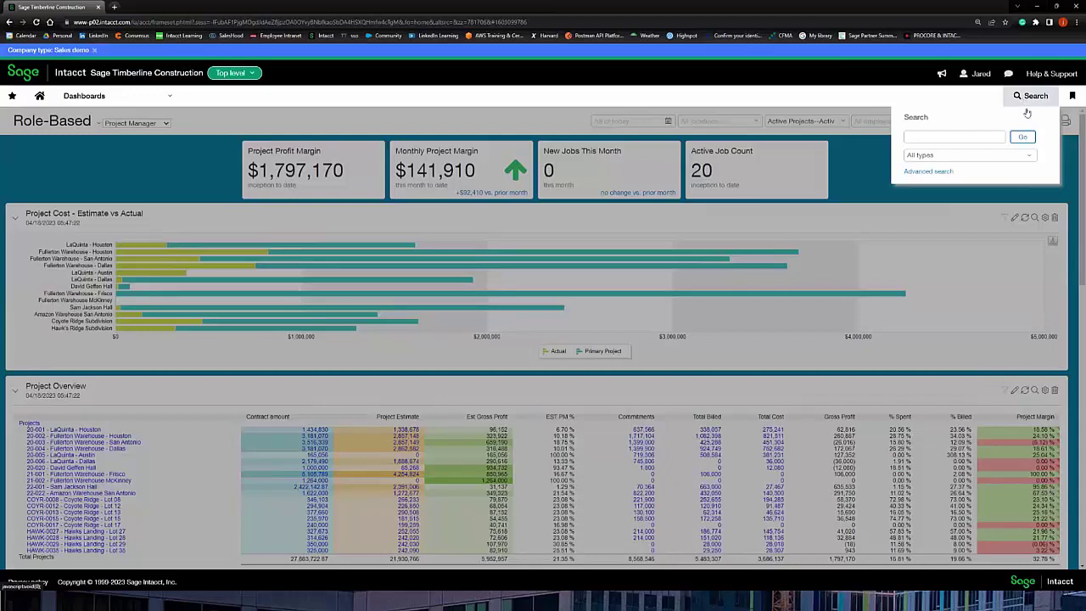
left_click(969, 136)
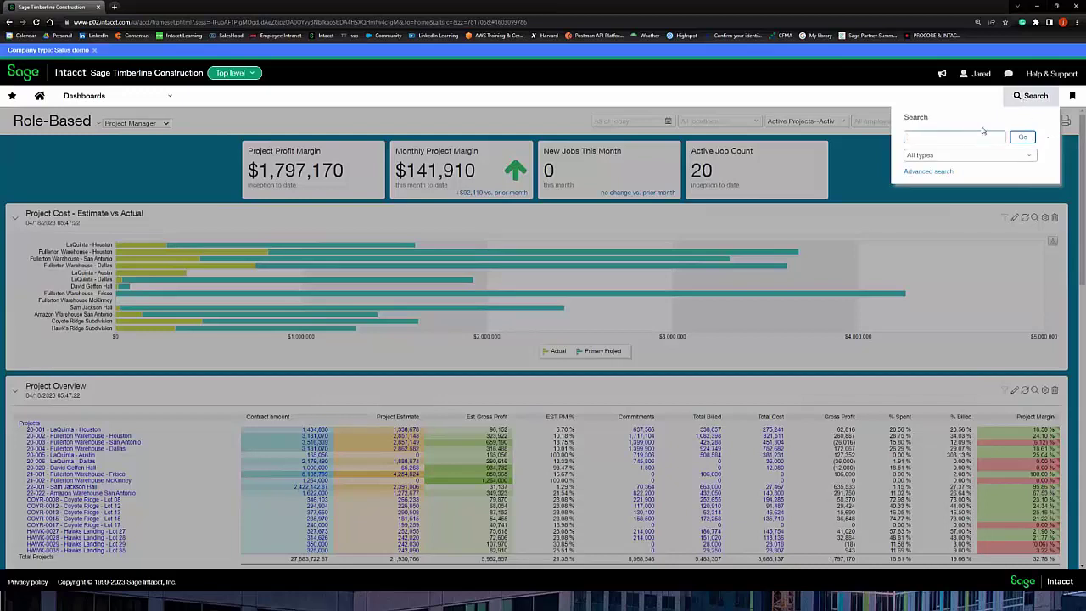
type("654")
left_click(1028, 156)
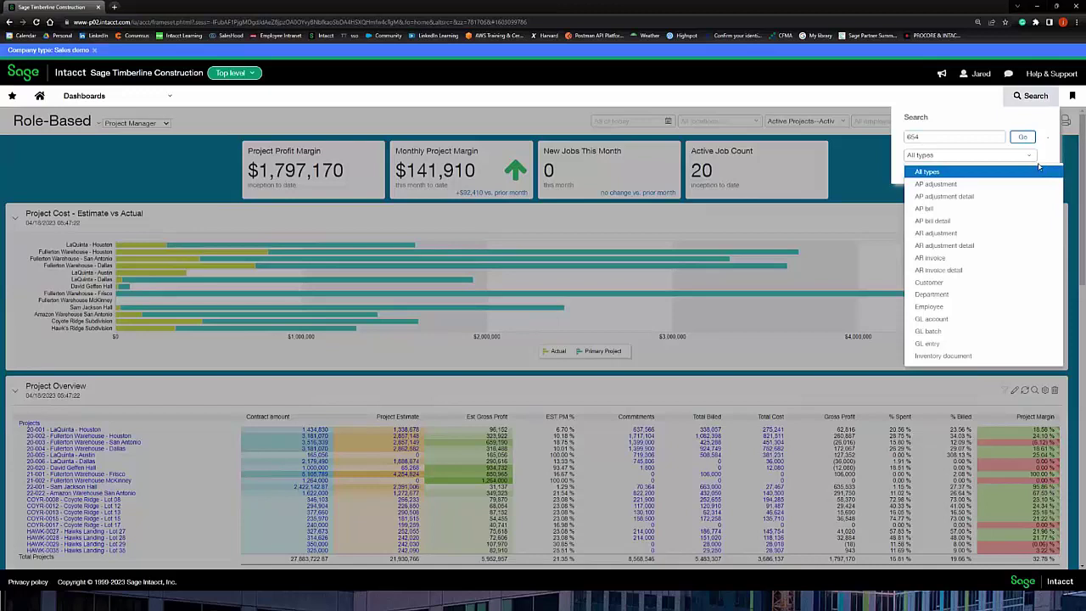
left_click(925, 210)
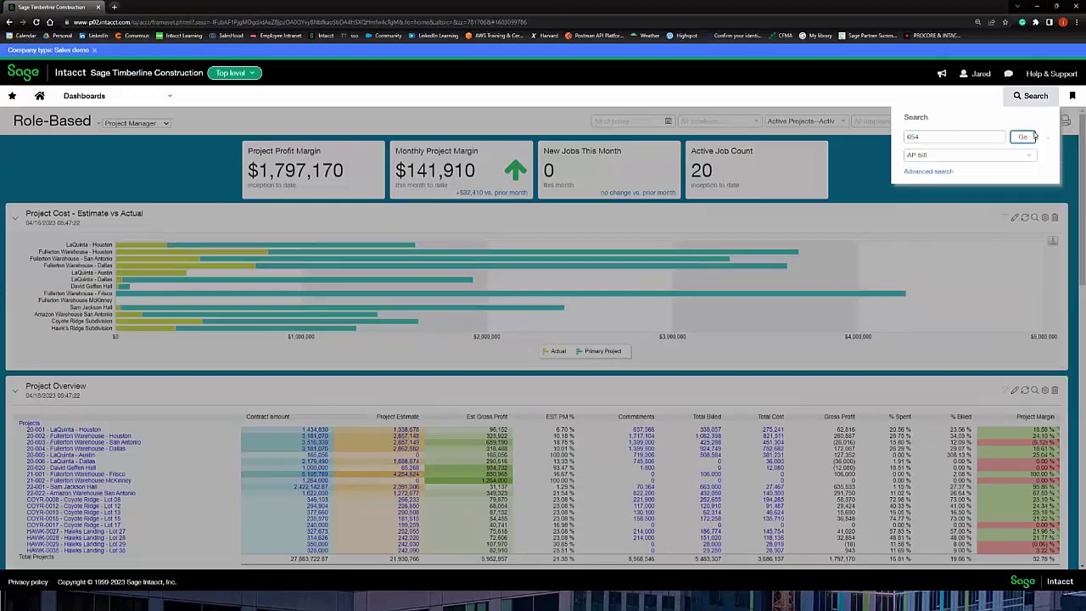
left_click(1022, 137)
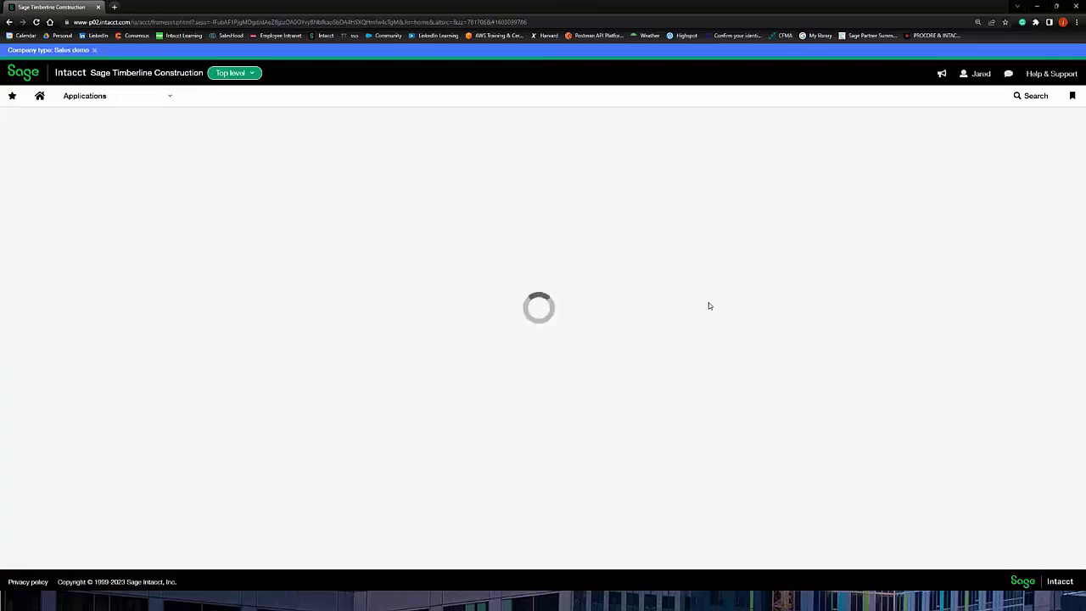
Reload the page and repeat the search for 654 among AP bills.
left_click(36, 23)
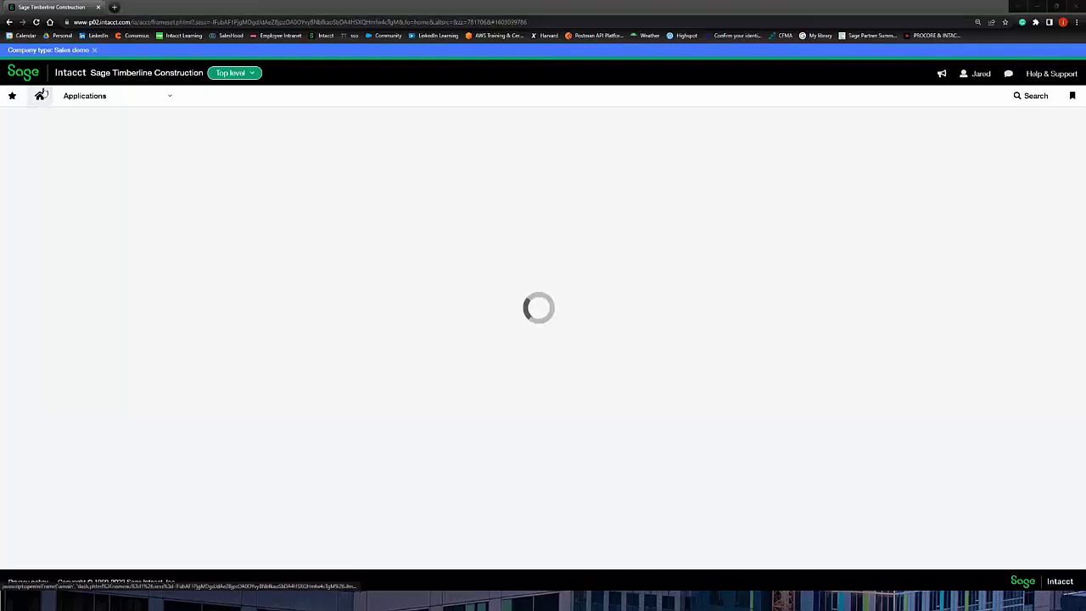
left_click(157, 95)
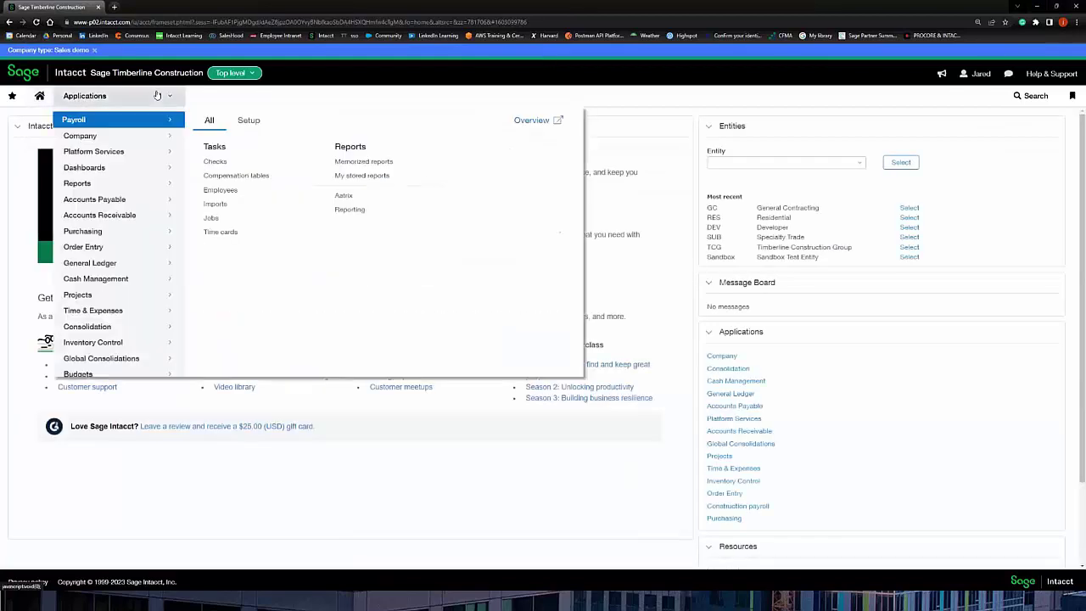
left_click(1029, 95)
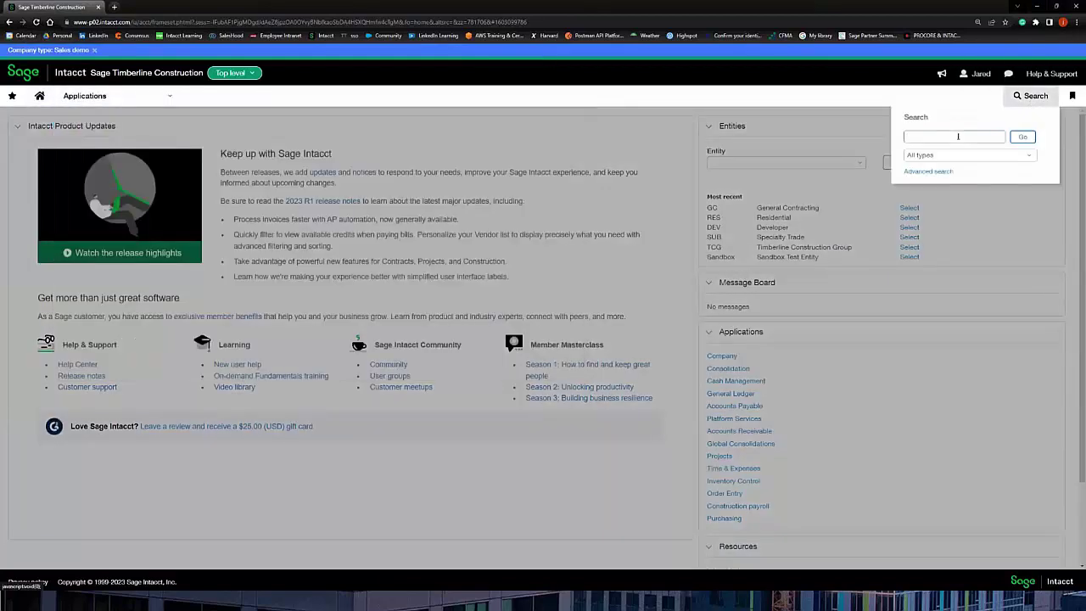
type("654")
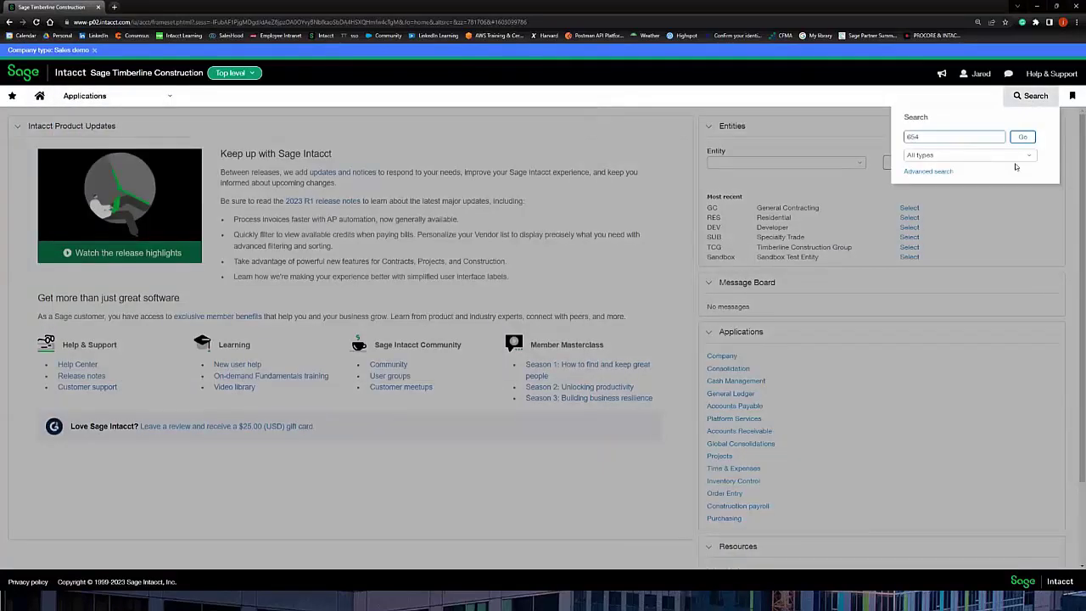
left_click(1012, 156)
left_click(964, 214)
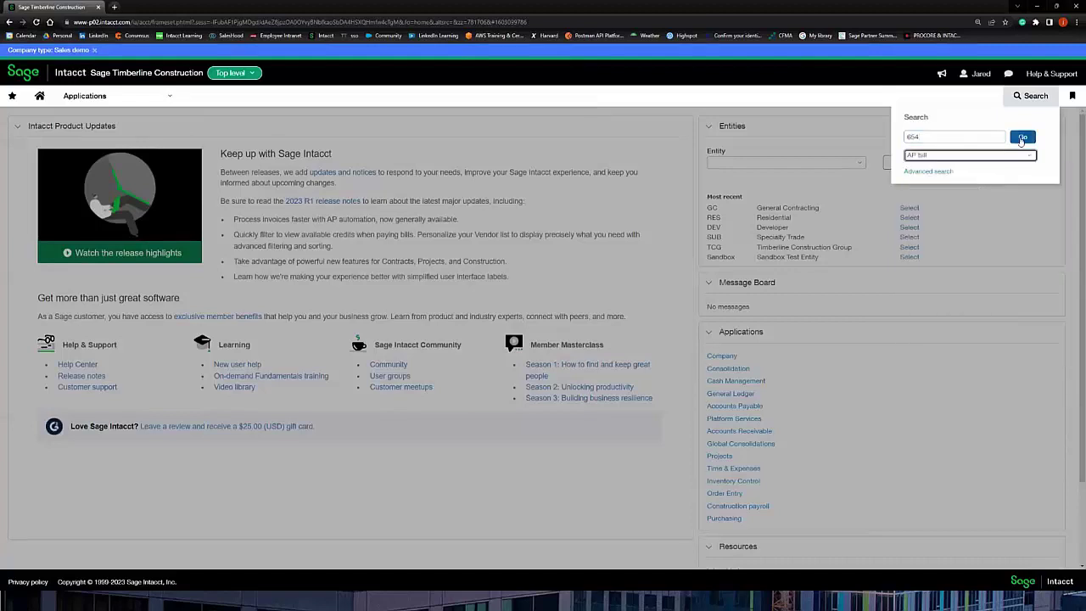
left_click(1021, 137)
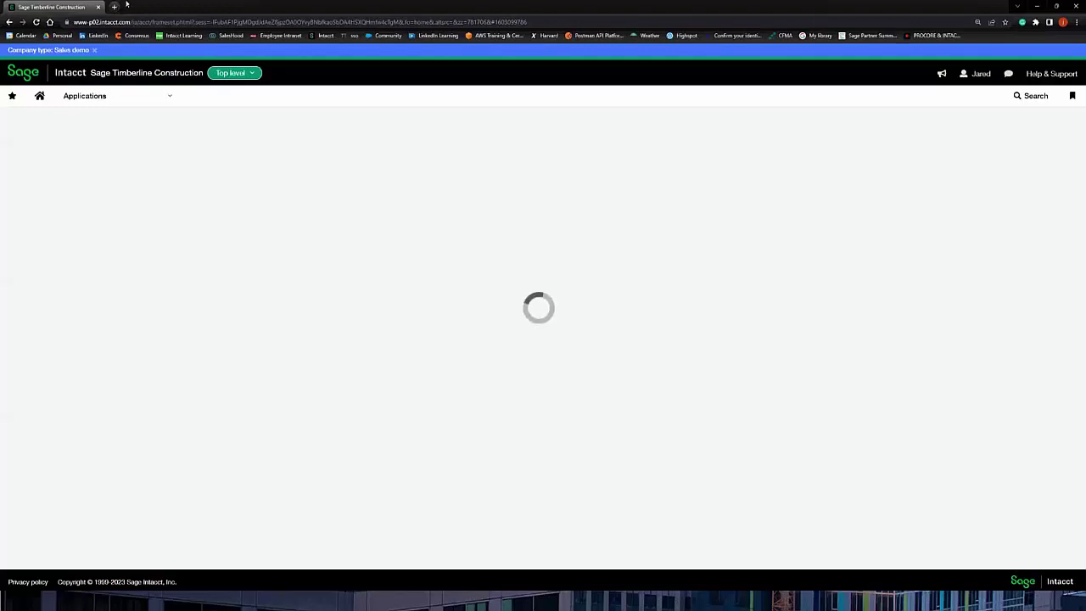
left_click(114, 7)
key("ctrl+w")
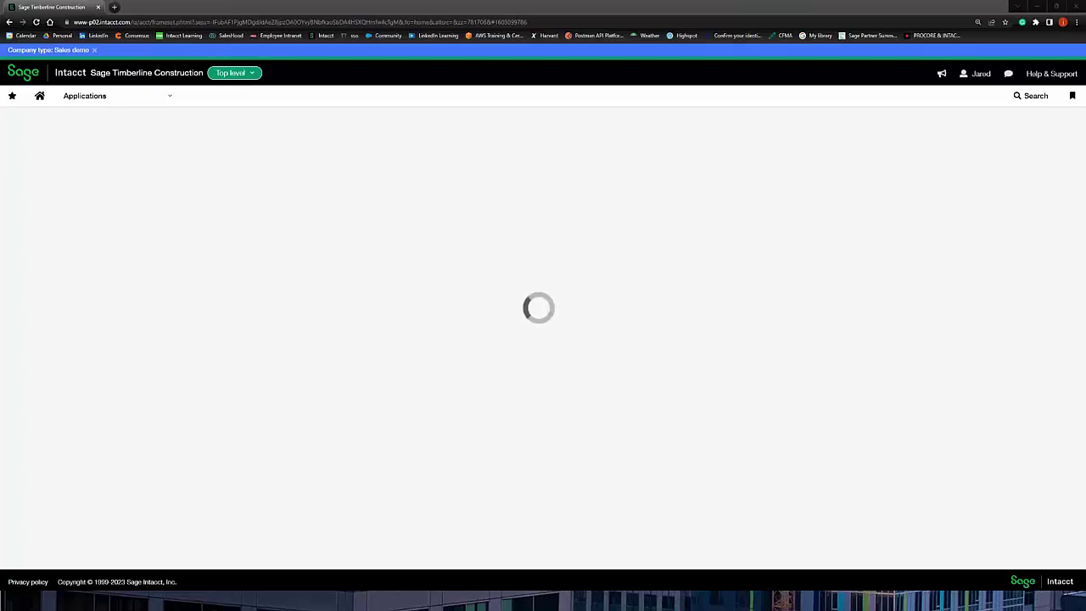
Open the role-based Project Manager dashboard.
left_click(175, 99)
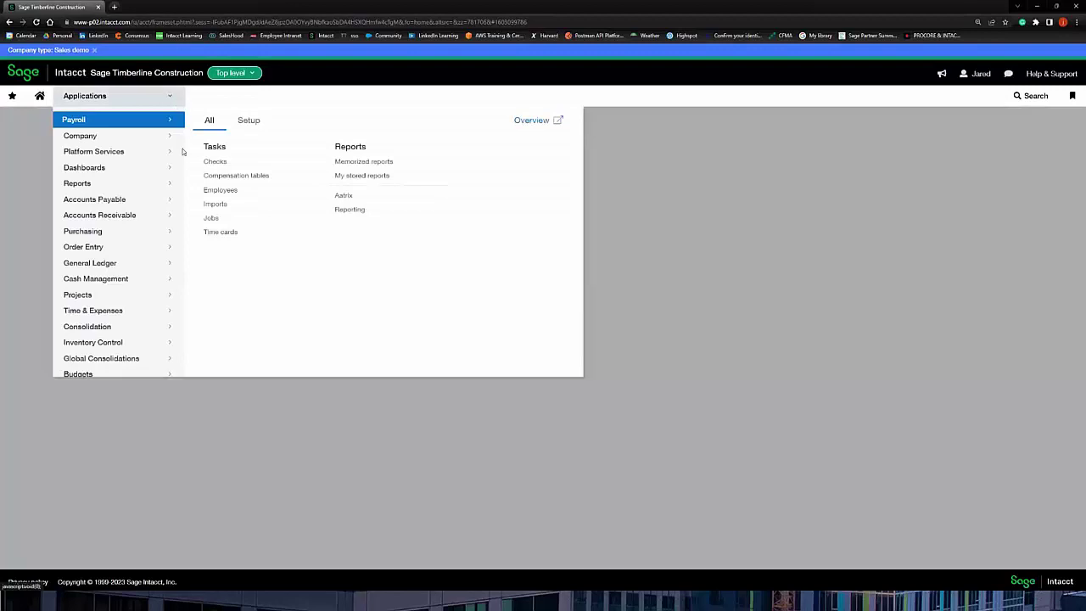
left_click(144, 173)
mouse_move(242, 218)
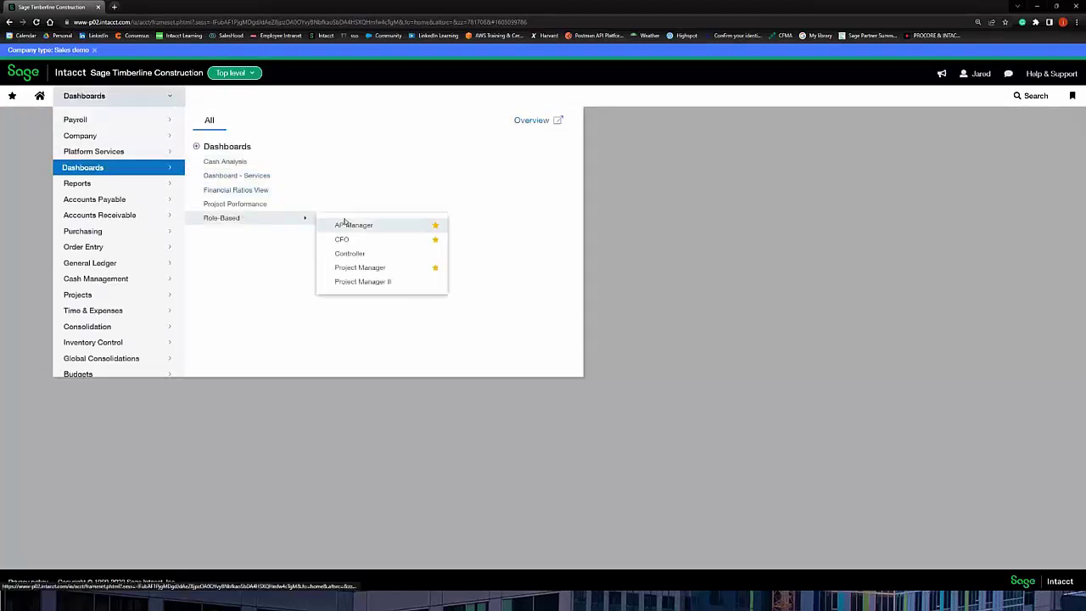
left_click(374, 267)
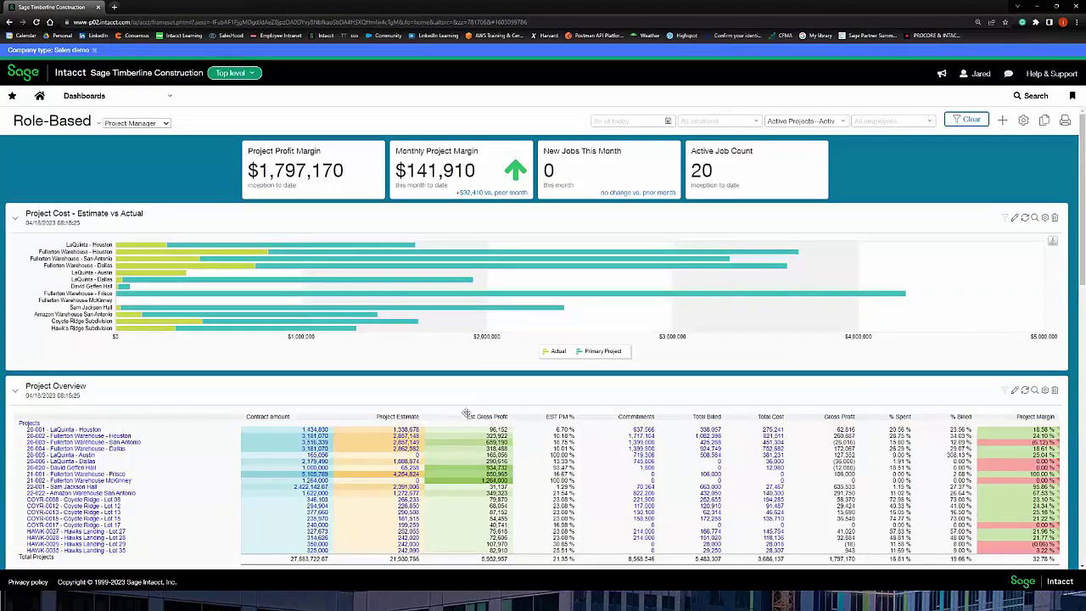
Drill down from LaQuinta - Houston's total cost into the General Ledger report, and open the 12,000.00 Kingston Plumbing bill in a maximized window.
left_click(780, 431)
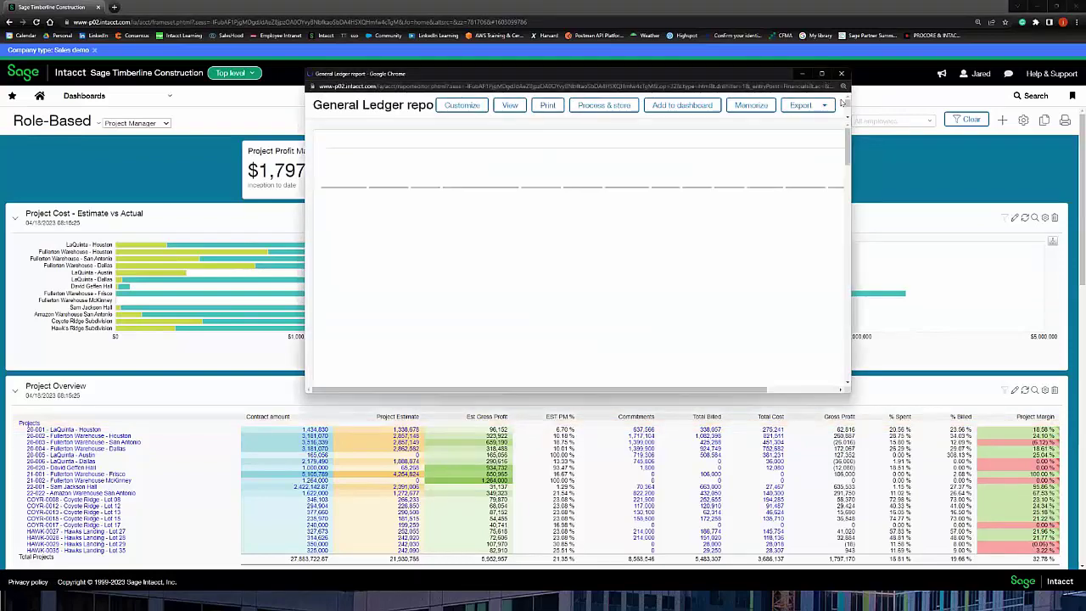
left_click(821, 73)
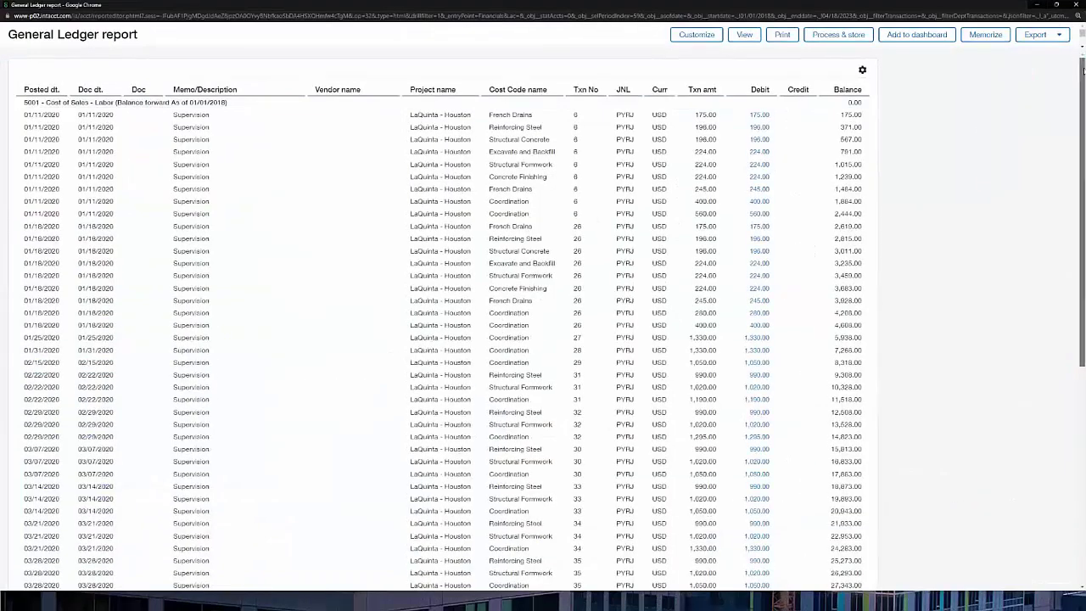
left_click_drag(1082, 71, 1069, 271)
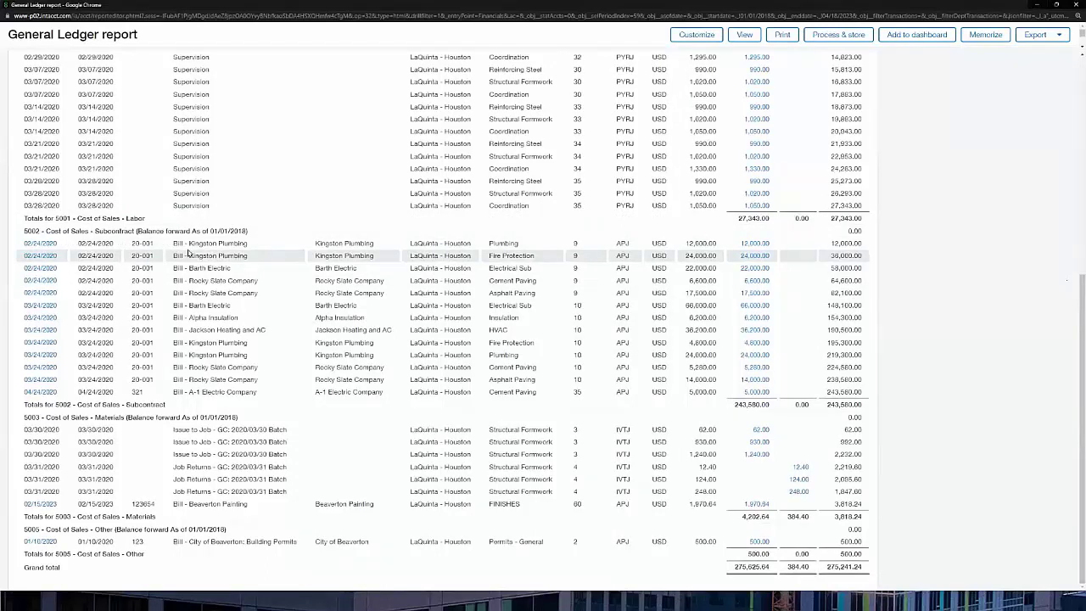
left_click(743, 244)
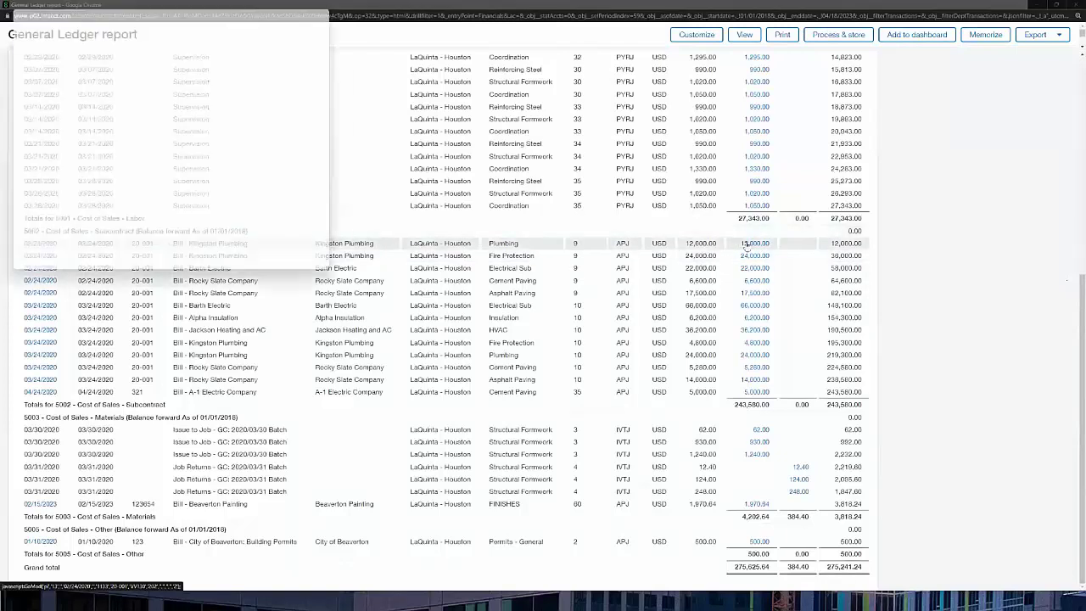
left_click(315, 6)
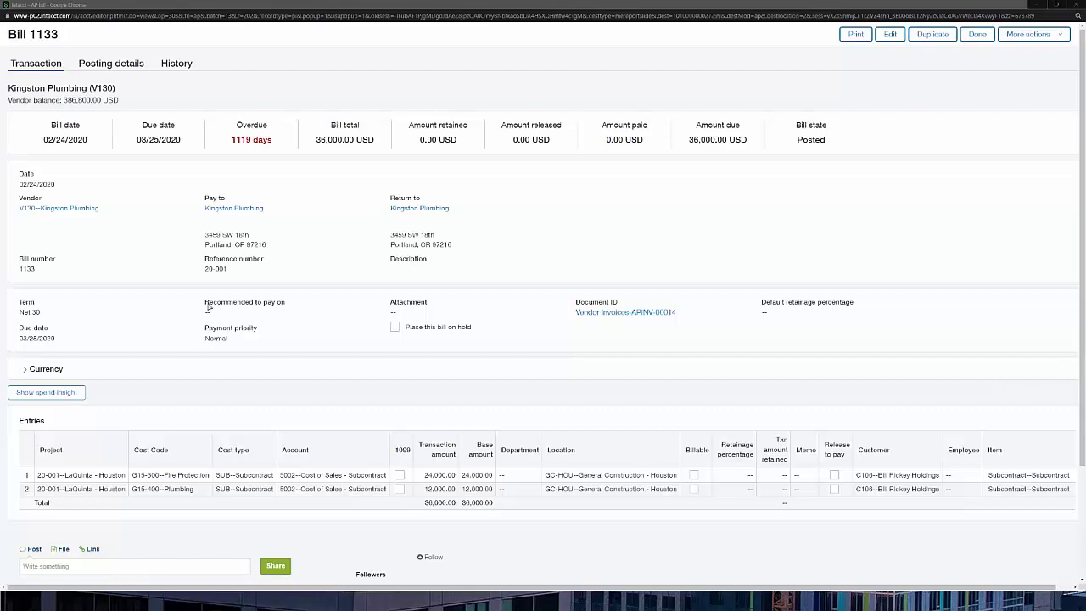
Post a comment on the bill that mentions a colleague and asks "What this is the status of this bill?".
scroll(219, 268, "down", 1)
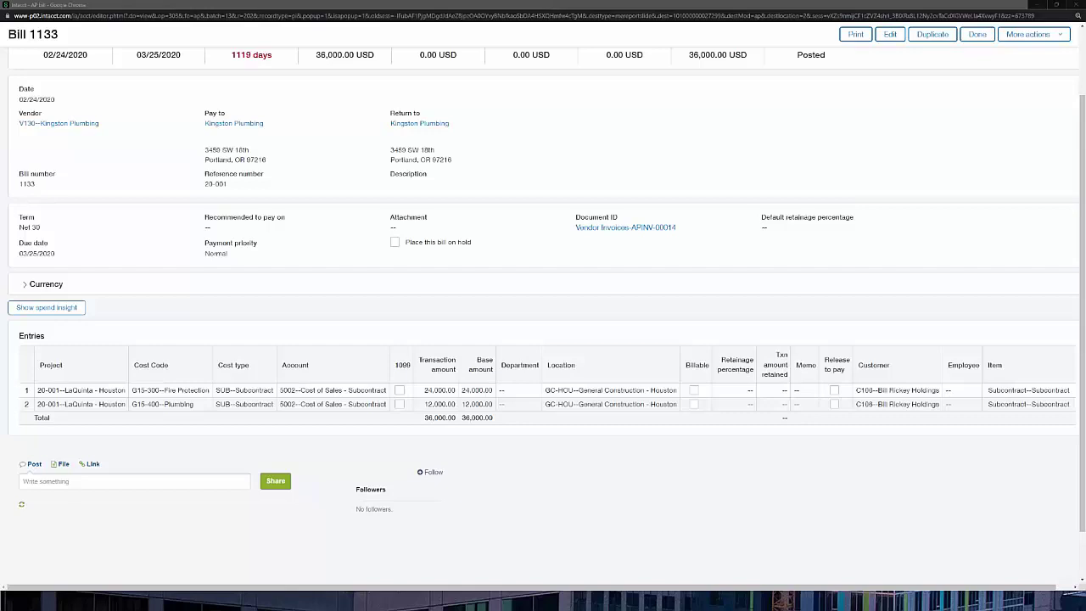
left_click(23, 481)
type("@steve")
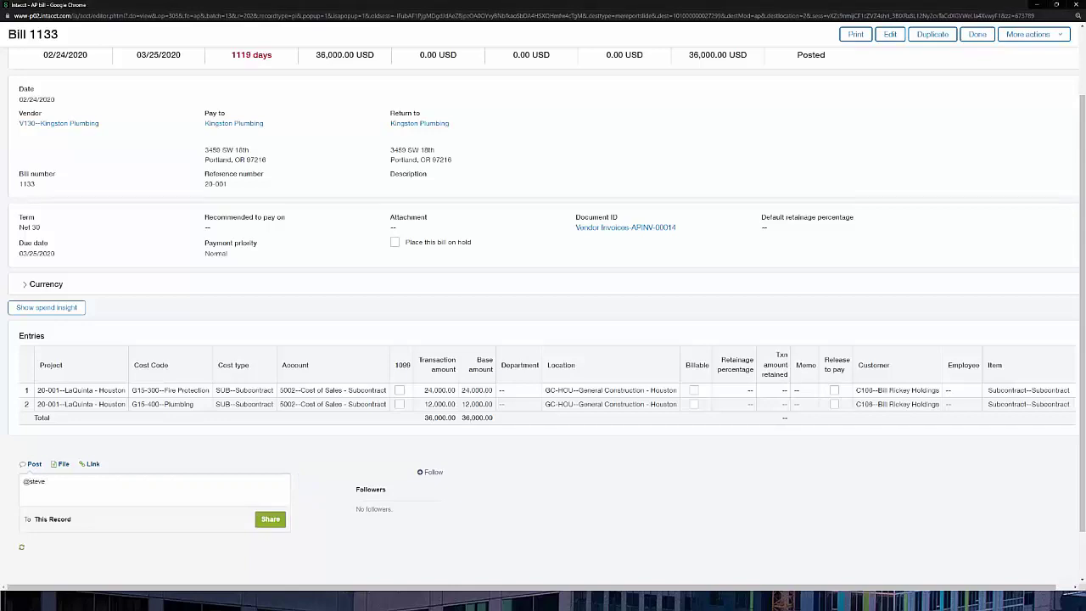
left_click(102, 509)
type("What this is the status of this bill")
left_click(272, 522)
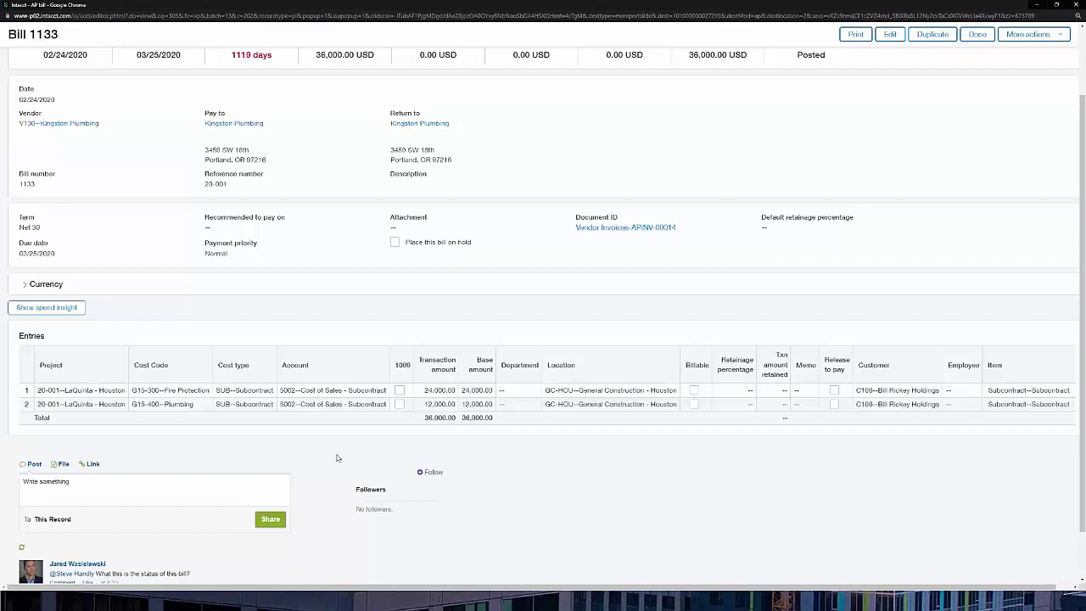
Follow the bill record and close the drill-down windows.
left_click(427, 473)
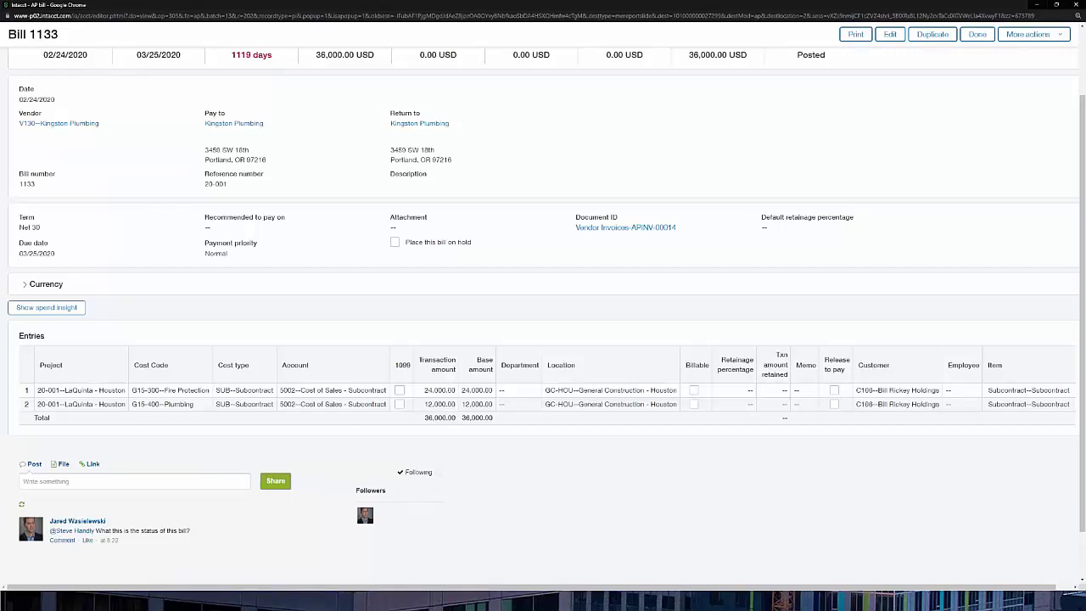
left_click(1081, 4)
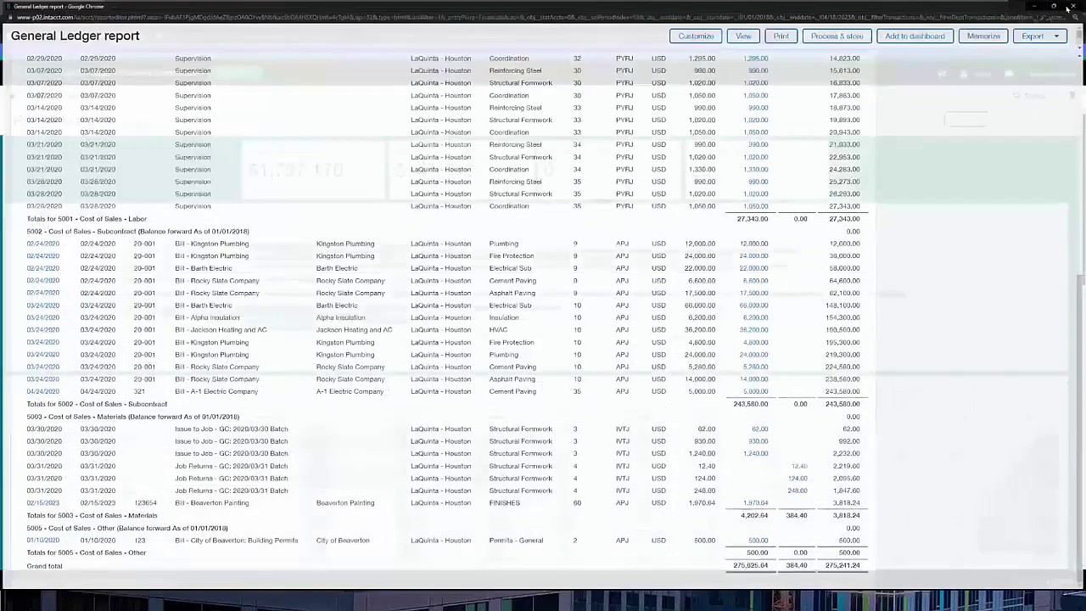
Close the General Ledger report window and switch the role-based dashboard to Project Manager II.
left_click(1081, 4)
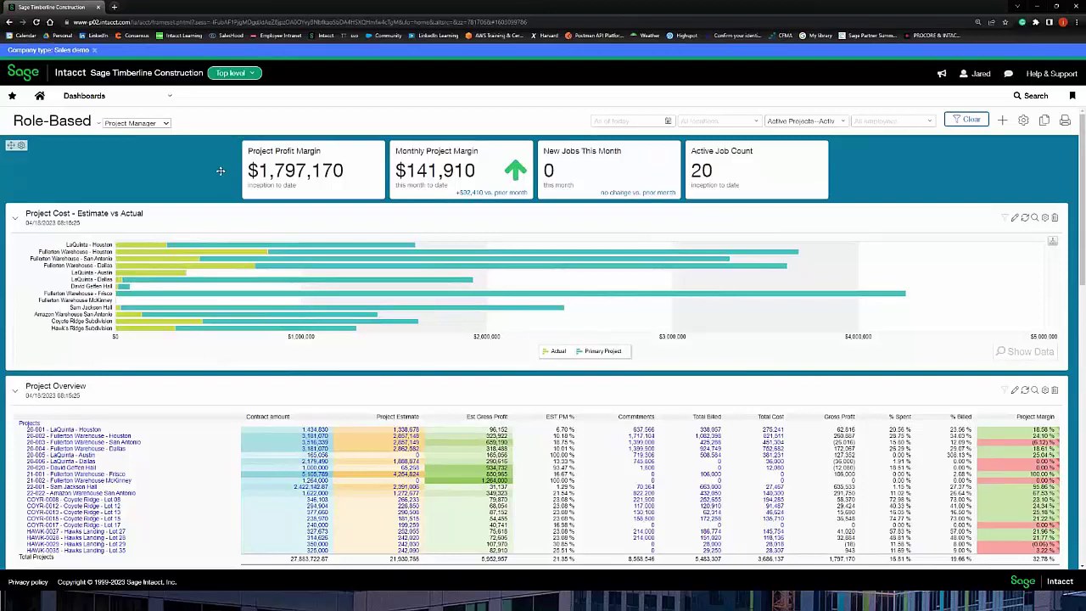
left_click_drag(303, 174, 343, 175)
left_click(295, 150)
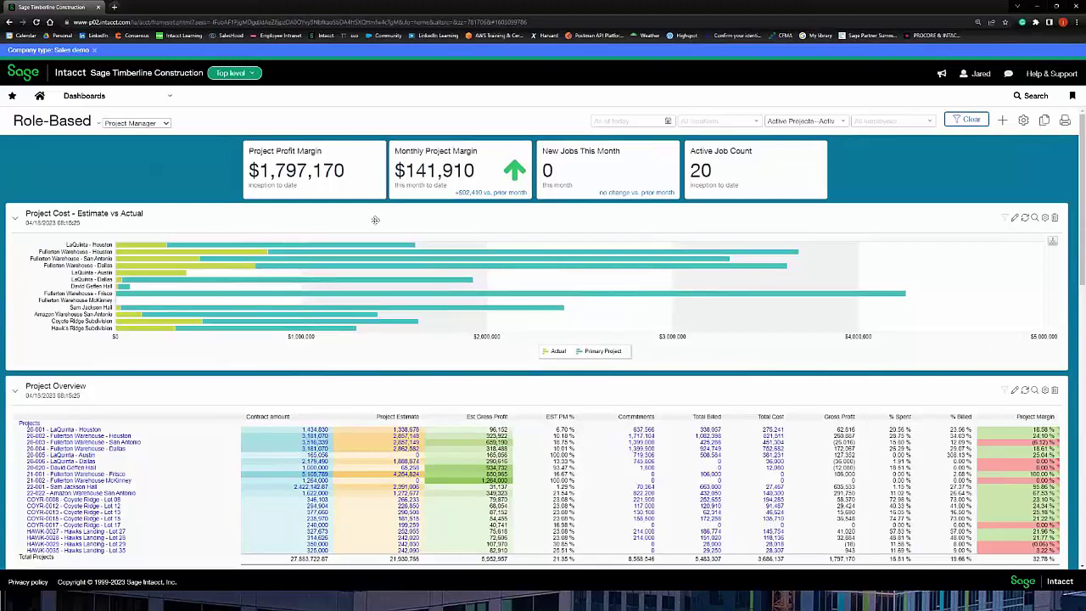
left_click(153, 124)
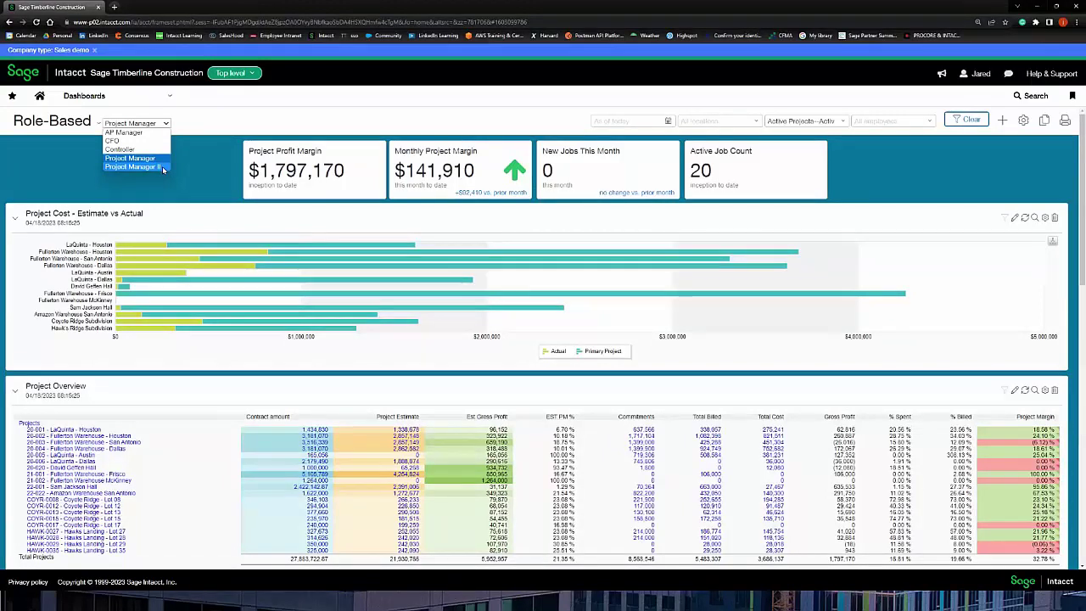
left_click(162, 166)
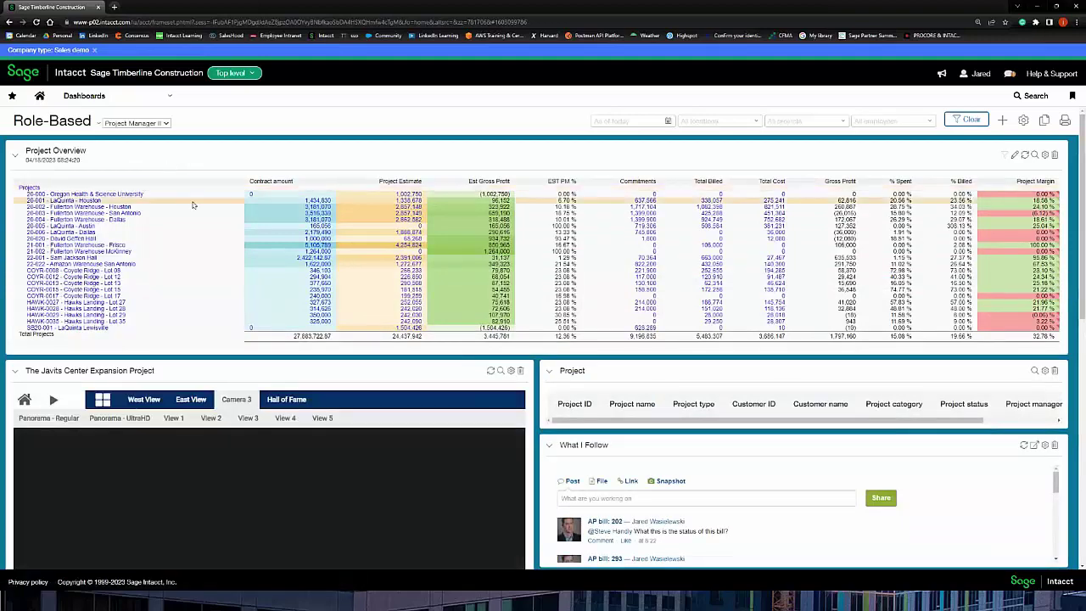
Review the Project Manager II dashboard's site camera, followed posts and weather radar, and switch to the CFO dashboard.
scroll(194, 201, "down", 3)
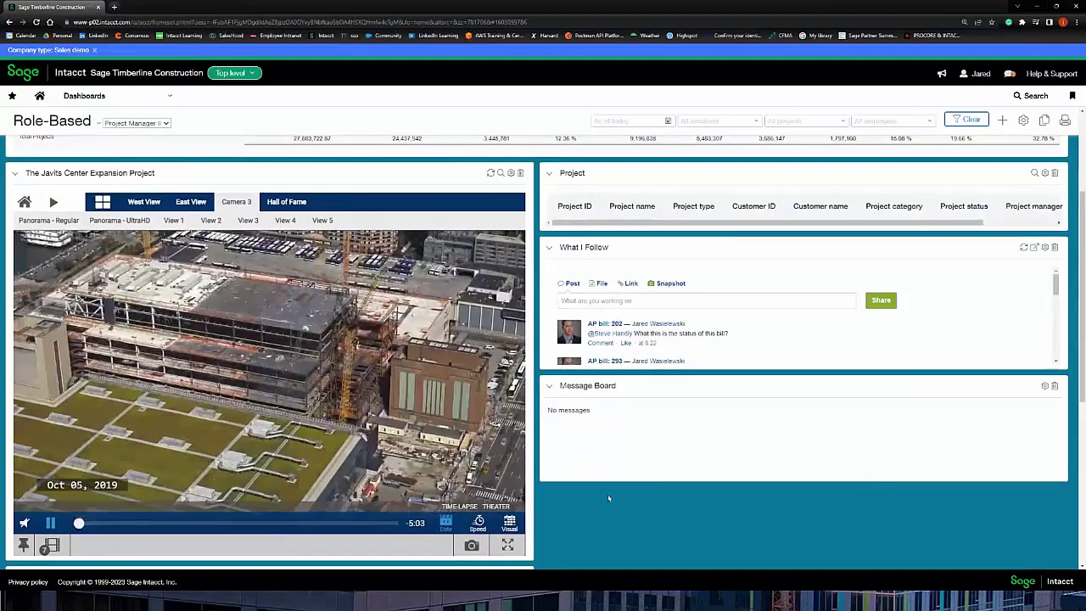
scroll(607, 493, "down", 4)
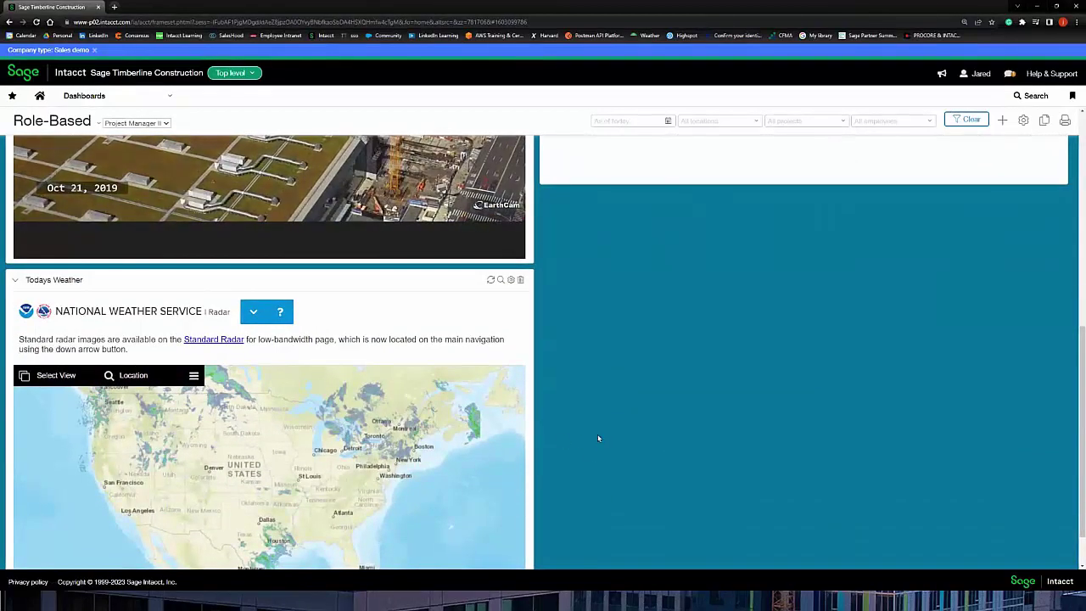
scroll(606, 420, "up", 1)
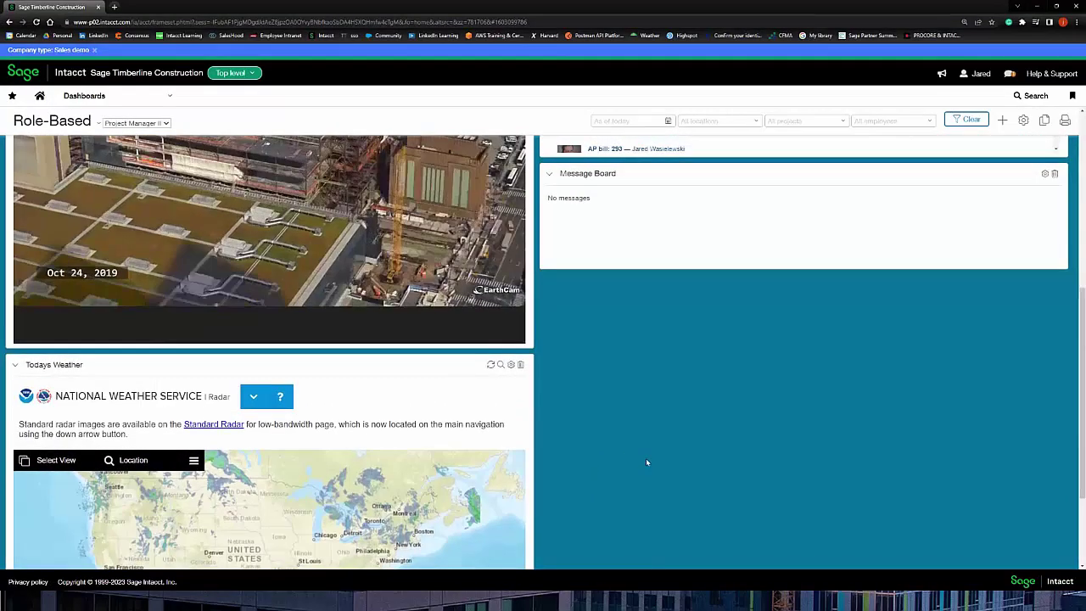
scroll(649, 455, "up", 5)
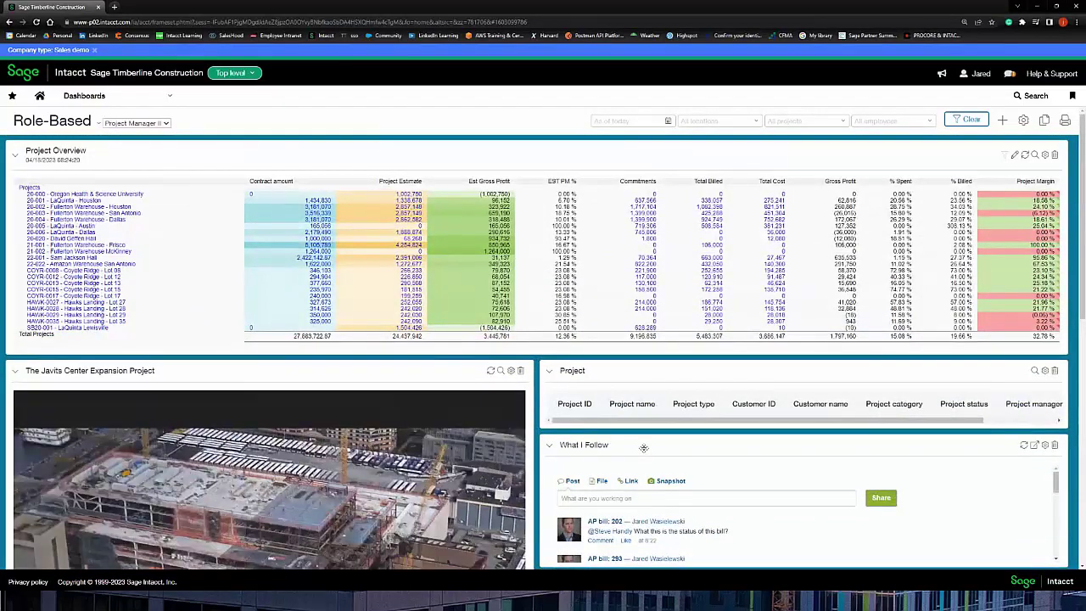
left_click(136, 123)
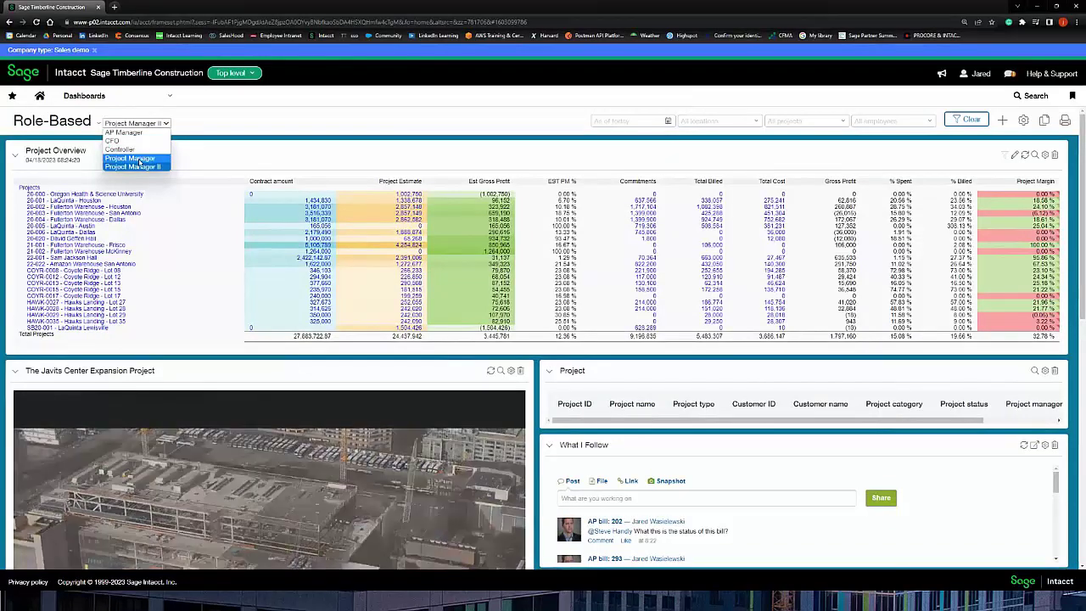
left_click(131, 141)
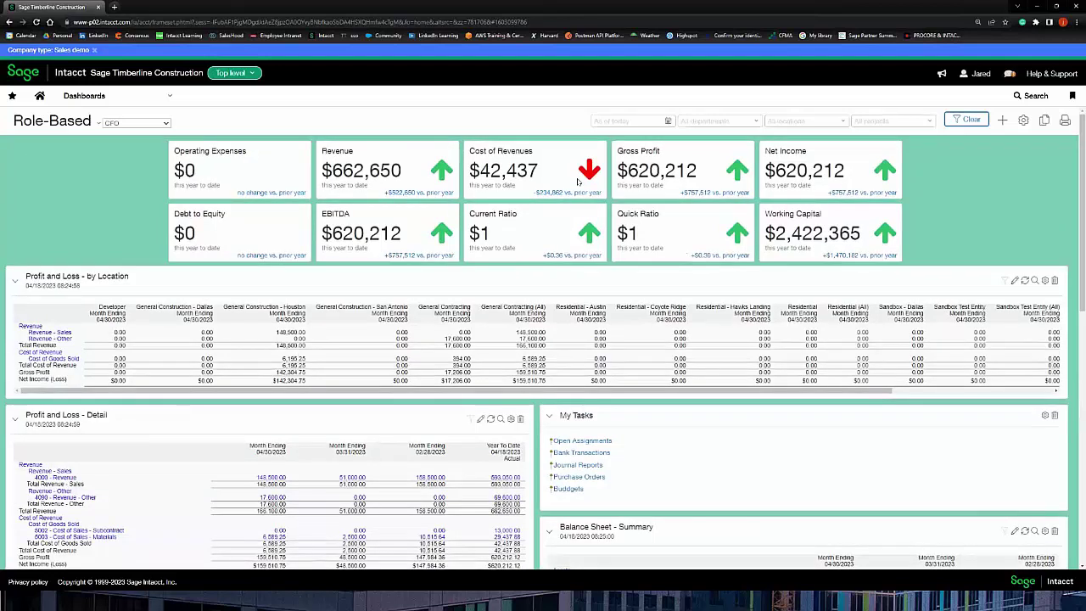
Change from the top-level company to the GC--General Contracting entity.
left_click(252, 74)
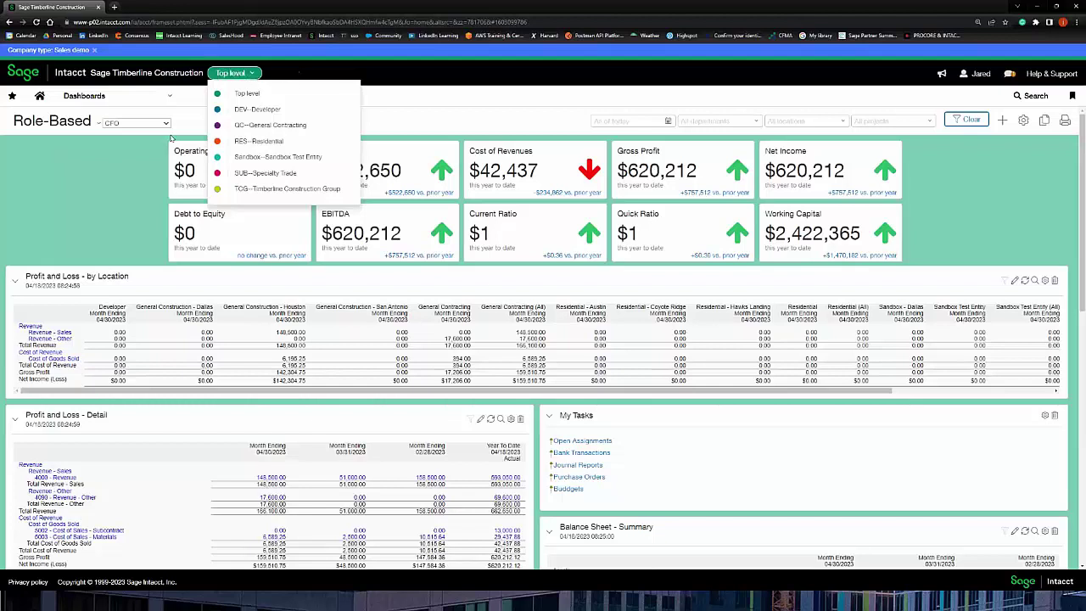
left_click(132, 167)
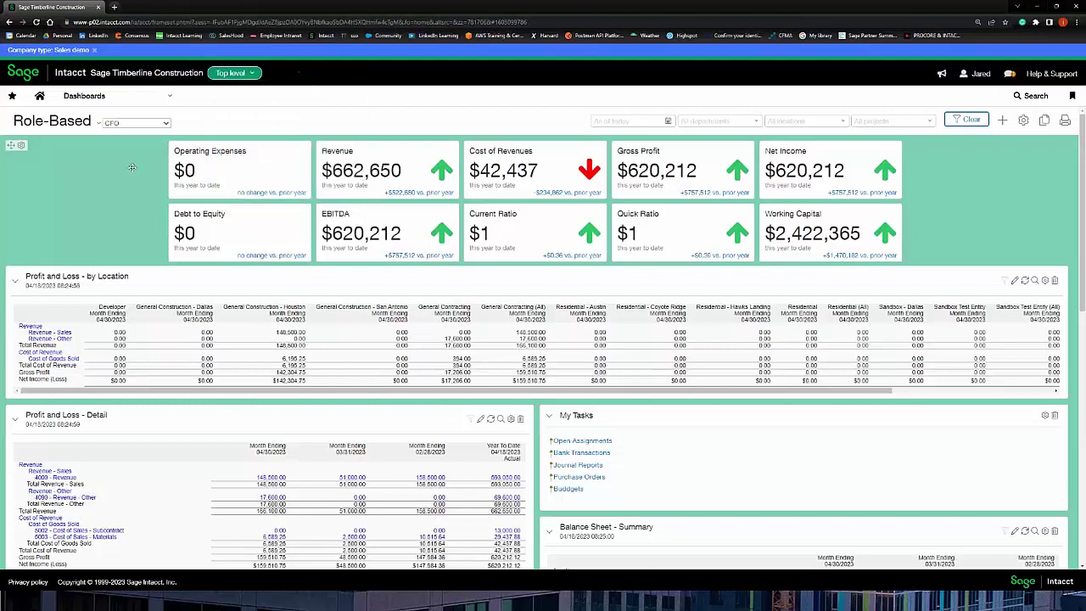
left_click(241, 74)
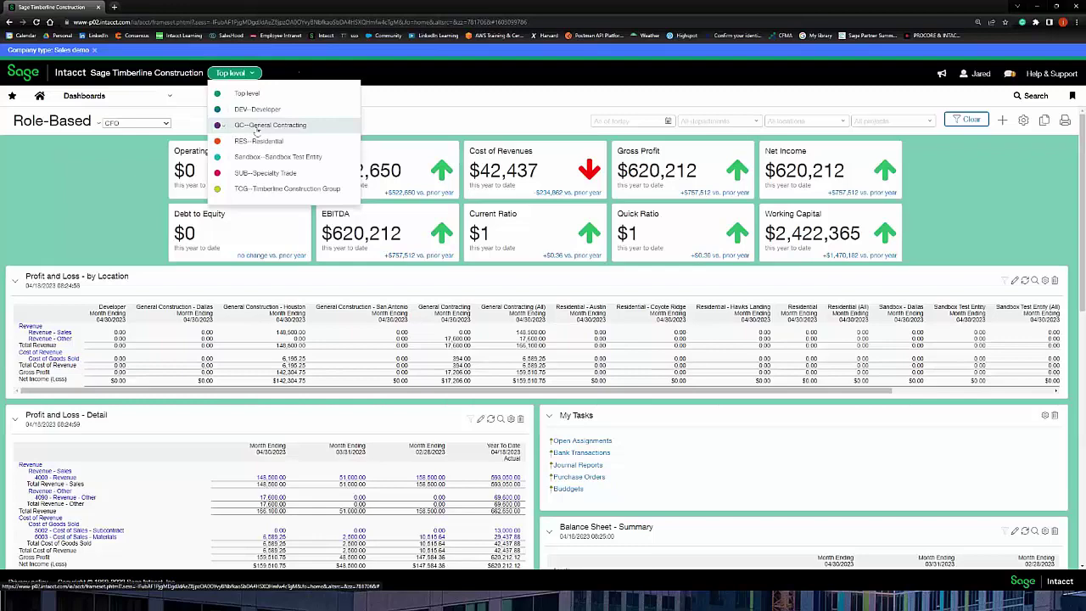
left_click(257, 127)
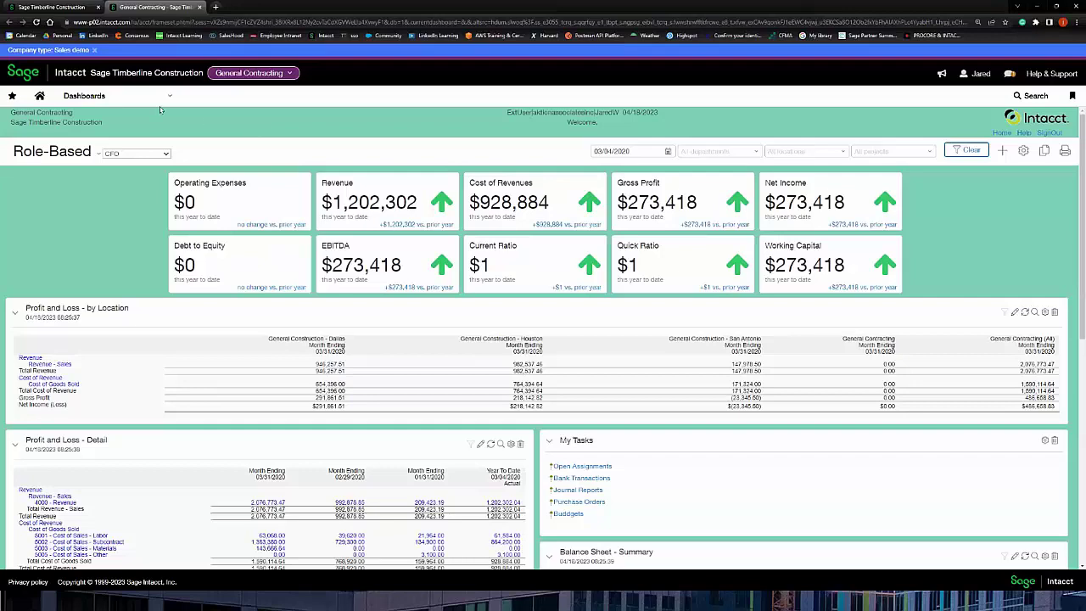
left_click(84, 95)
mouse_move(112, 168)
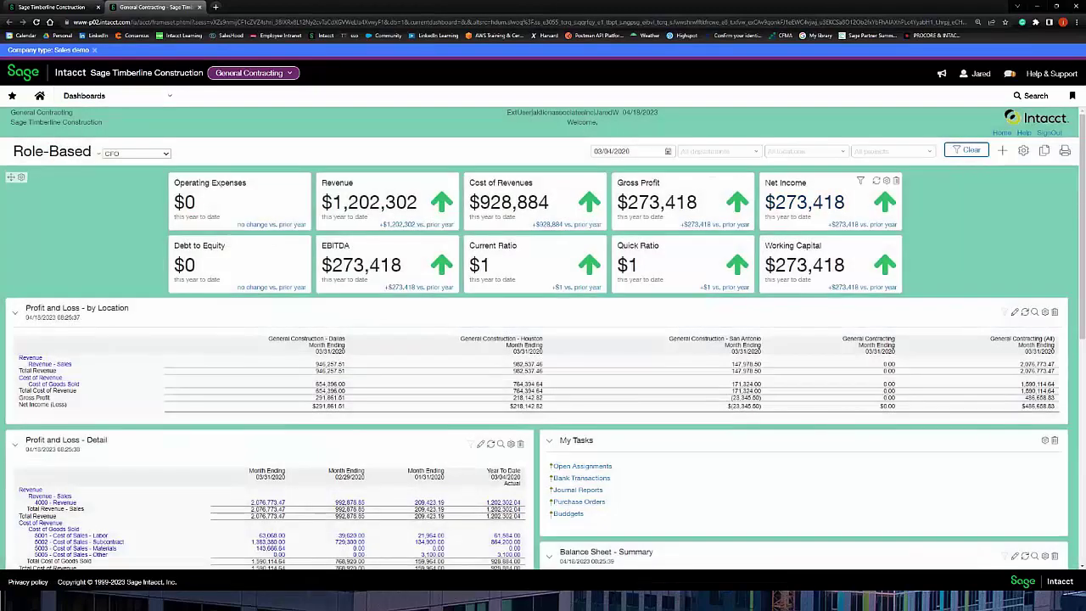
Look at the CFO dashboard's department and date filter choices, clear all its filters and apply the cleared selection.
left_click(756, 152)
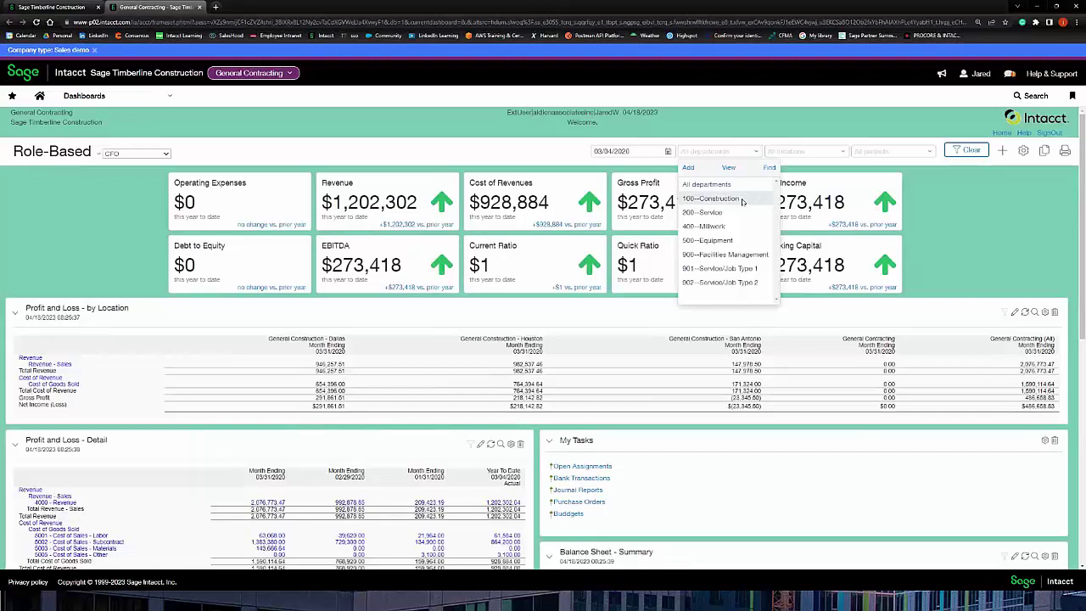
left_click(667, 152)
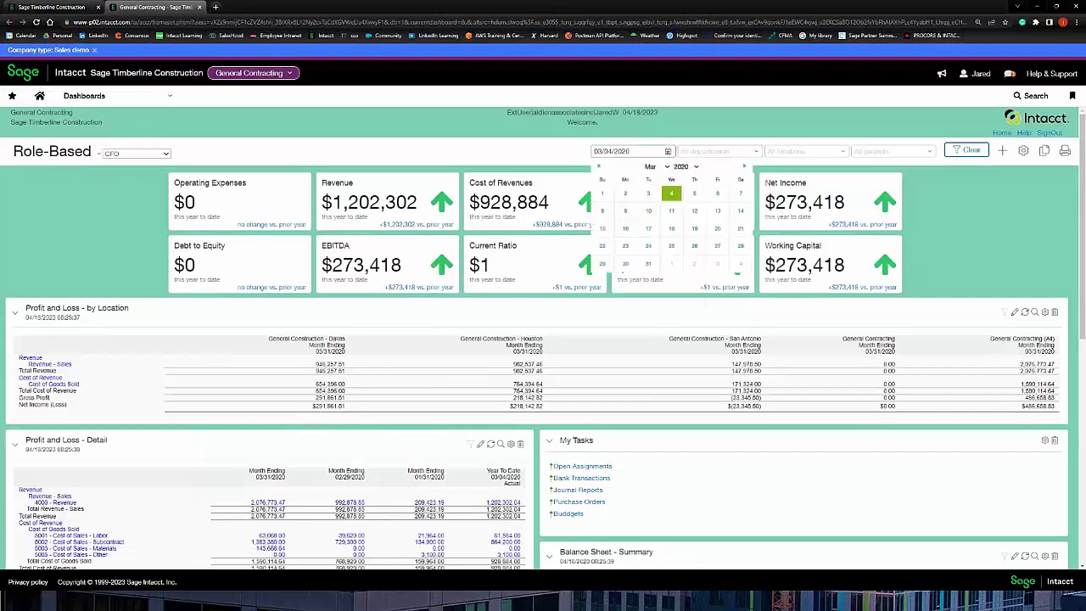
left_click(965, 150)
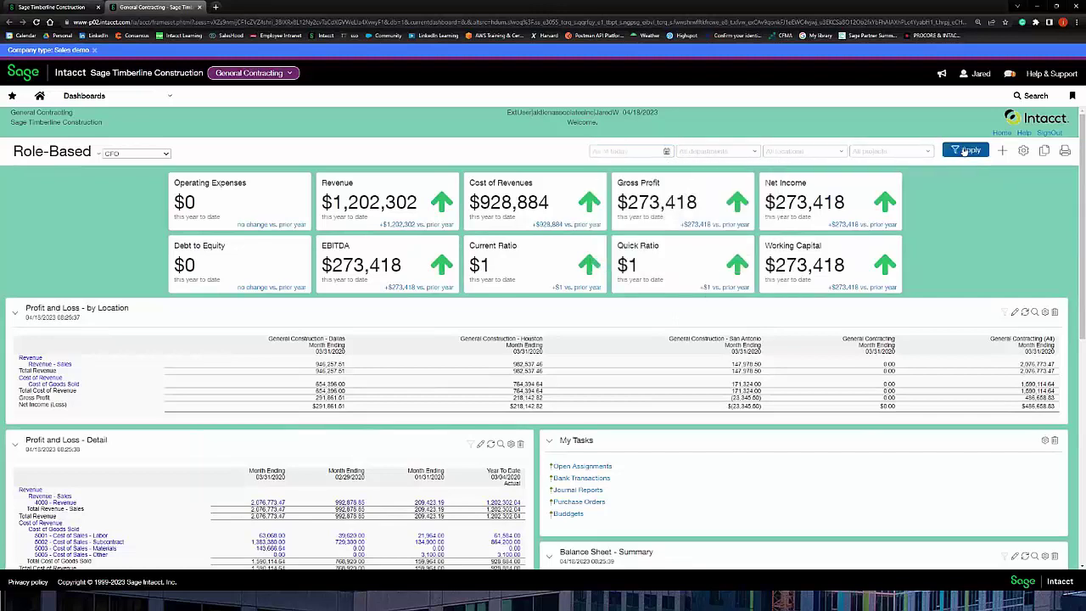
left_click(965, 150)
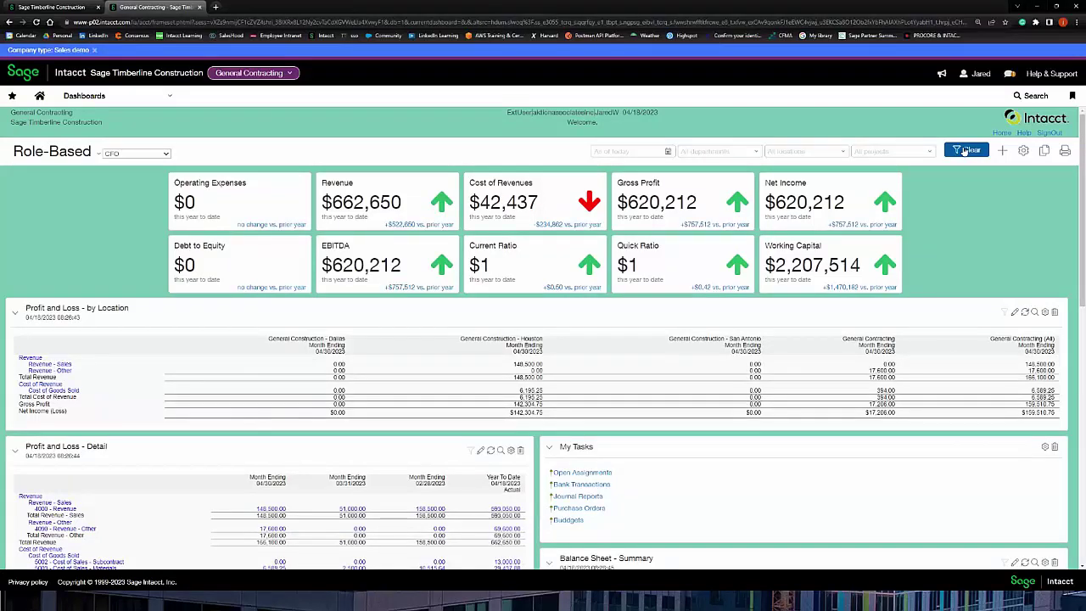
left_click(964, 151)
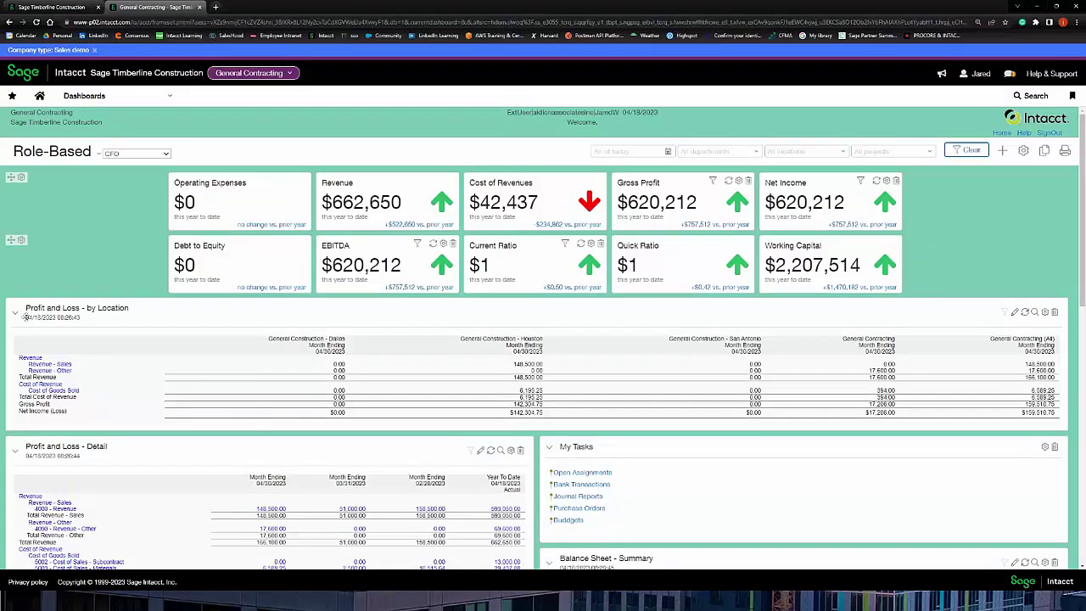
Switch to the AP Manager dashboard, and view the AP Aging by Project report in an enlarged window before closing it.
left_click(148, 156)
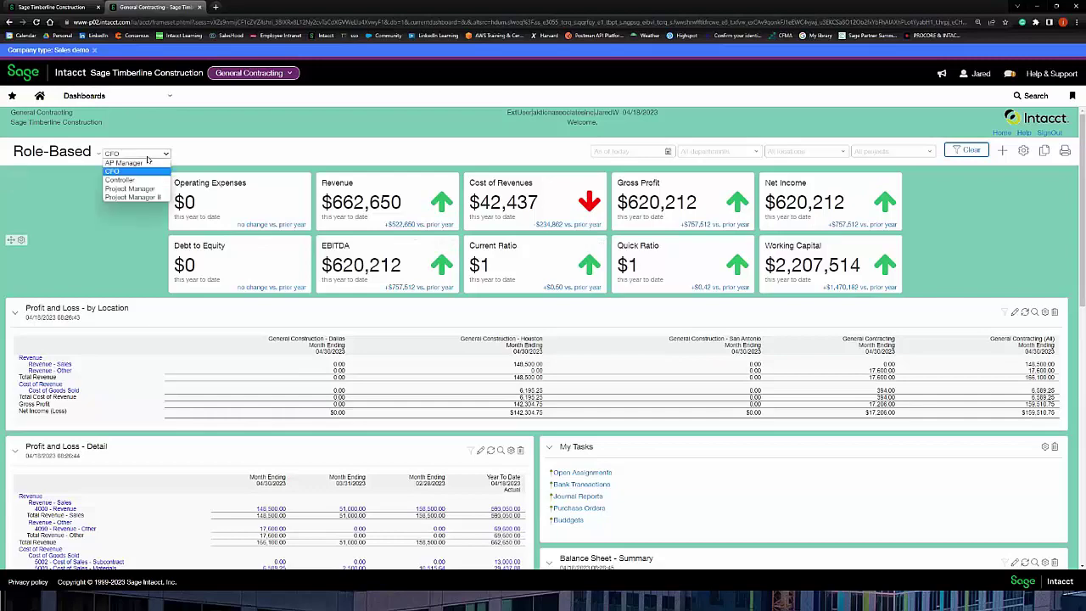
left_click(148, 168)
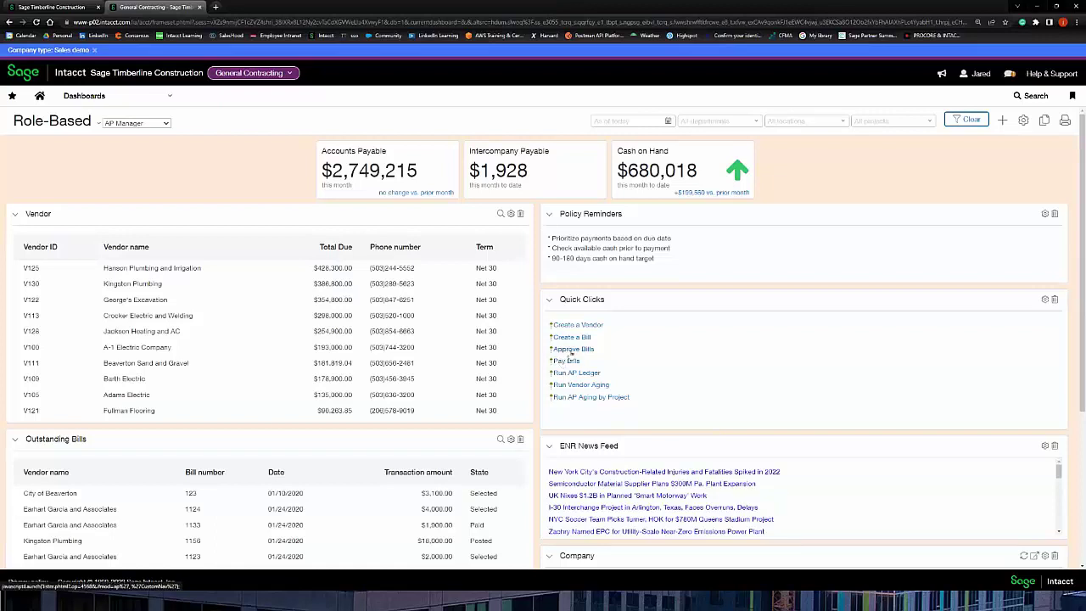
left_click(587, 397)
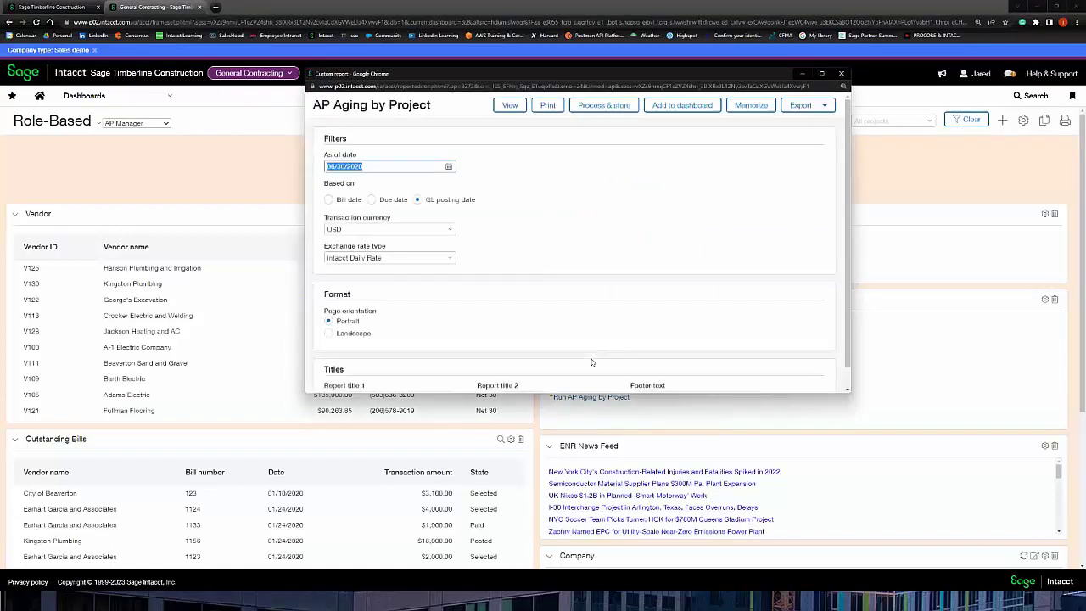
left_click(513, 106)
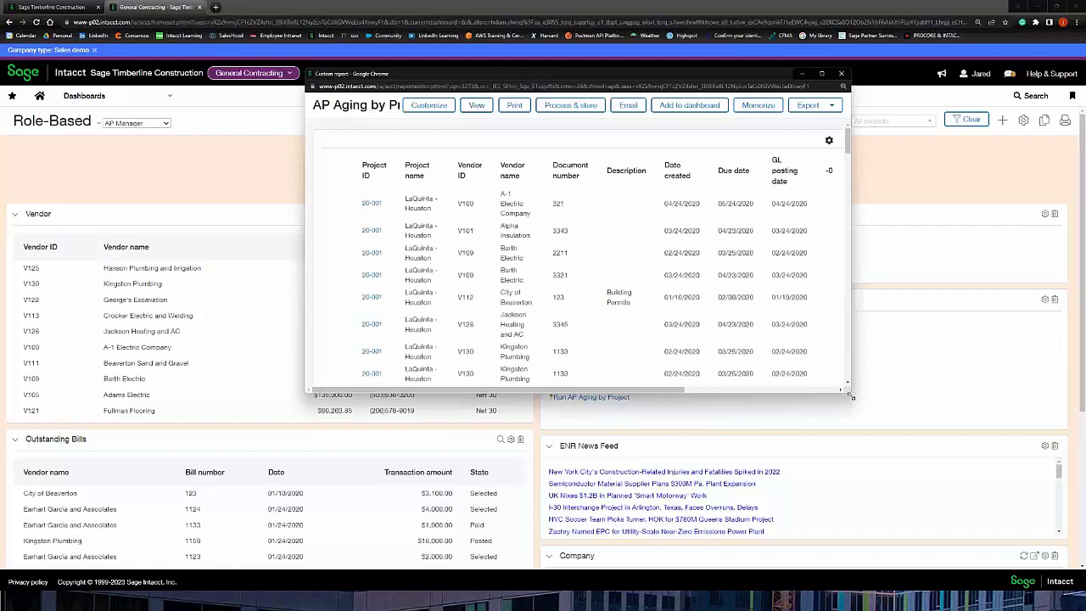
left_click_drag(850, 394, 1074, 507)
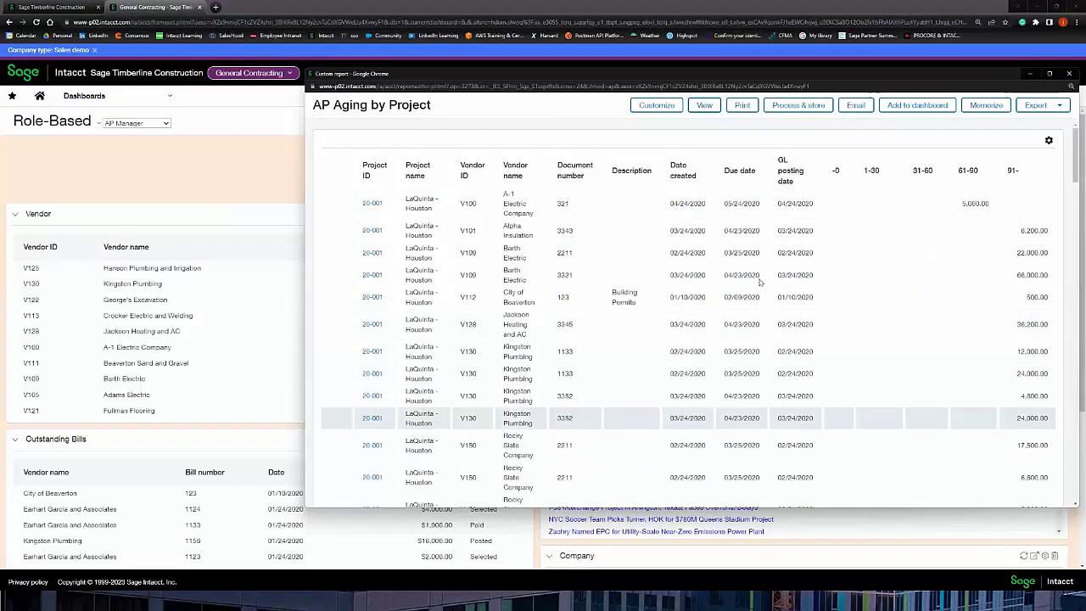
left_click(1069, 73)
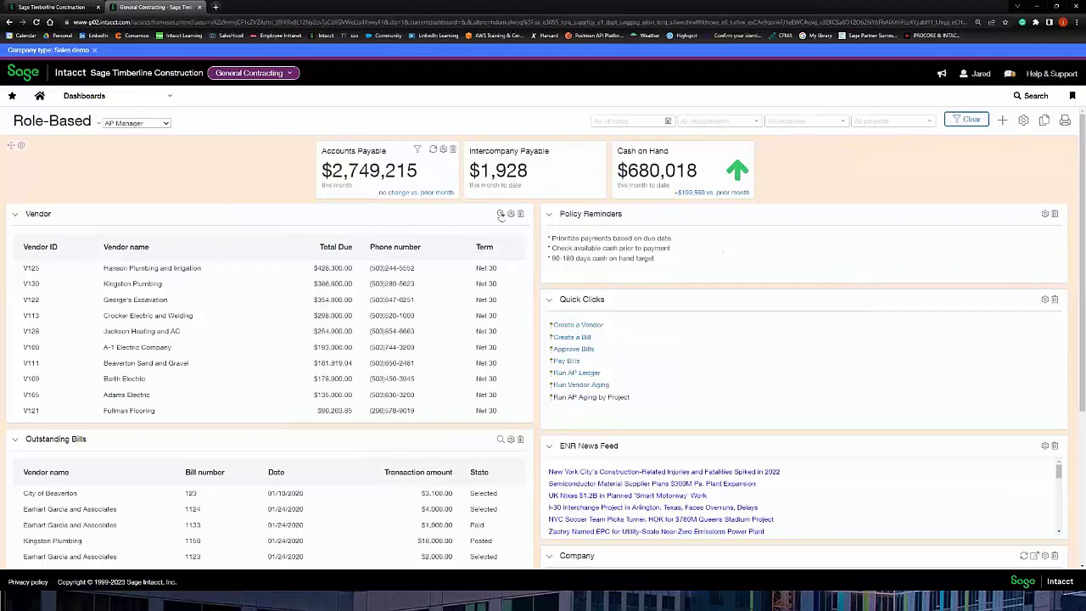
Expand the dashboard's Vendor component into a full vendor list, enlarge its window, check its available views and close it.
scroll(276, 340, "down", 1)
scroll(276, 340, "down", 1)
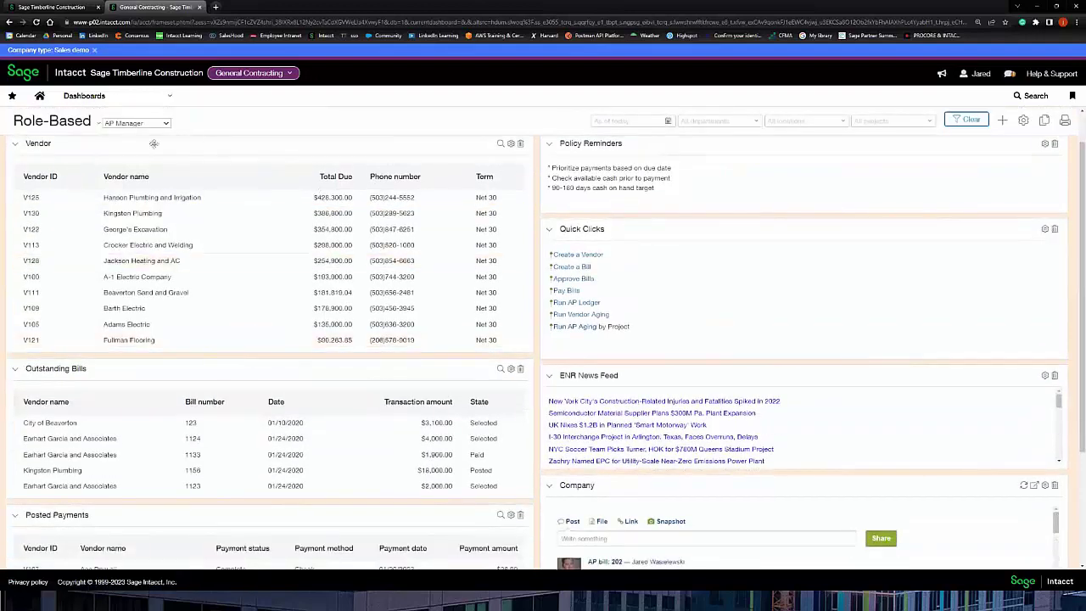
scroll(213, 348, "up", 2)
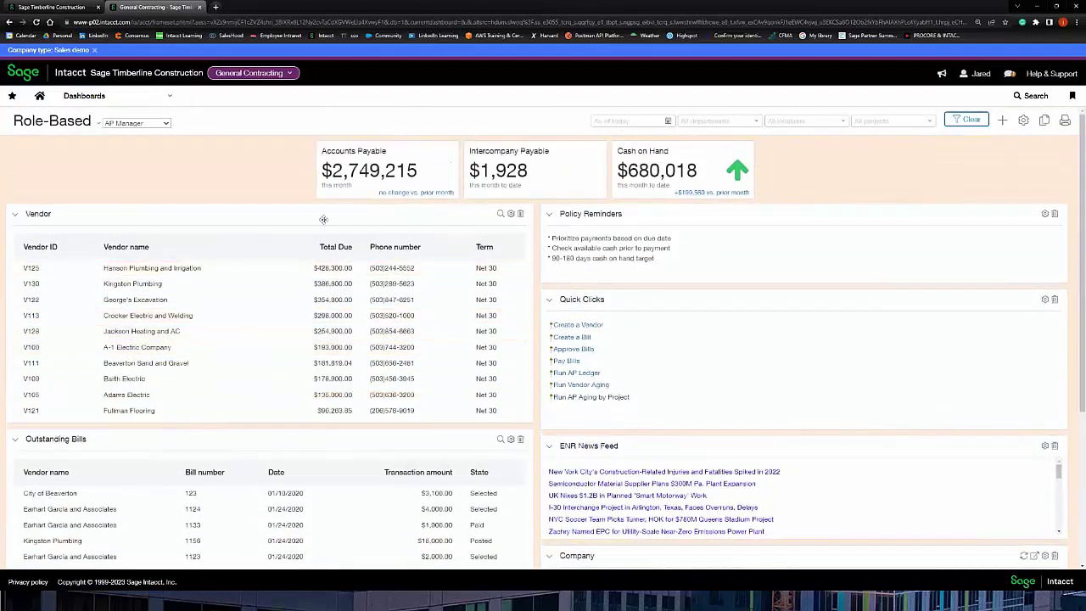
left_click(500, 214)
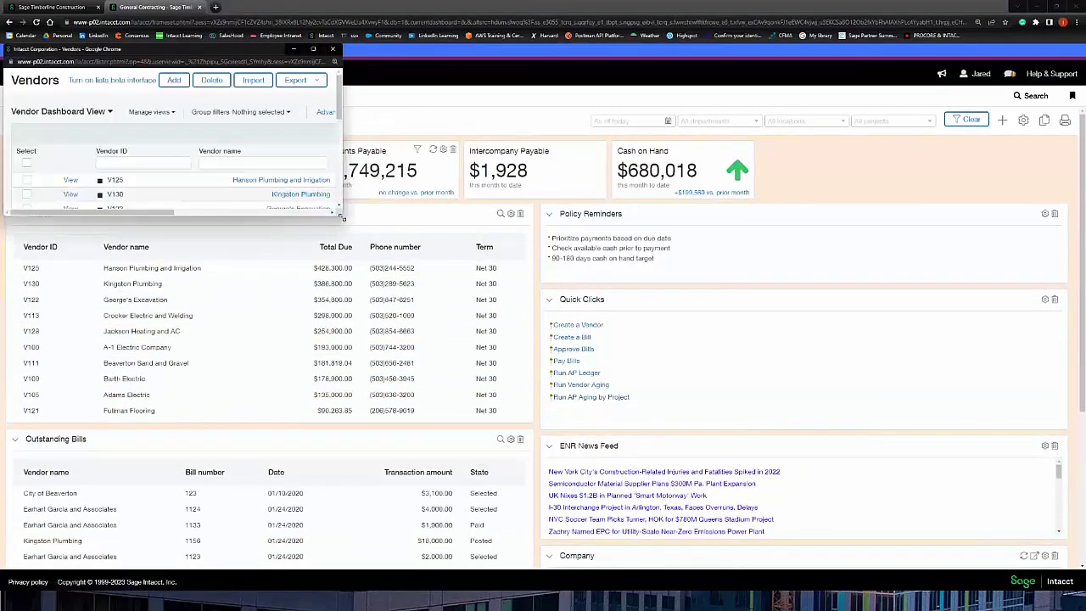
left_click_drag(342, 218, 766, 426)
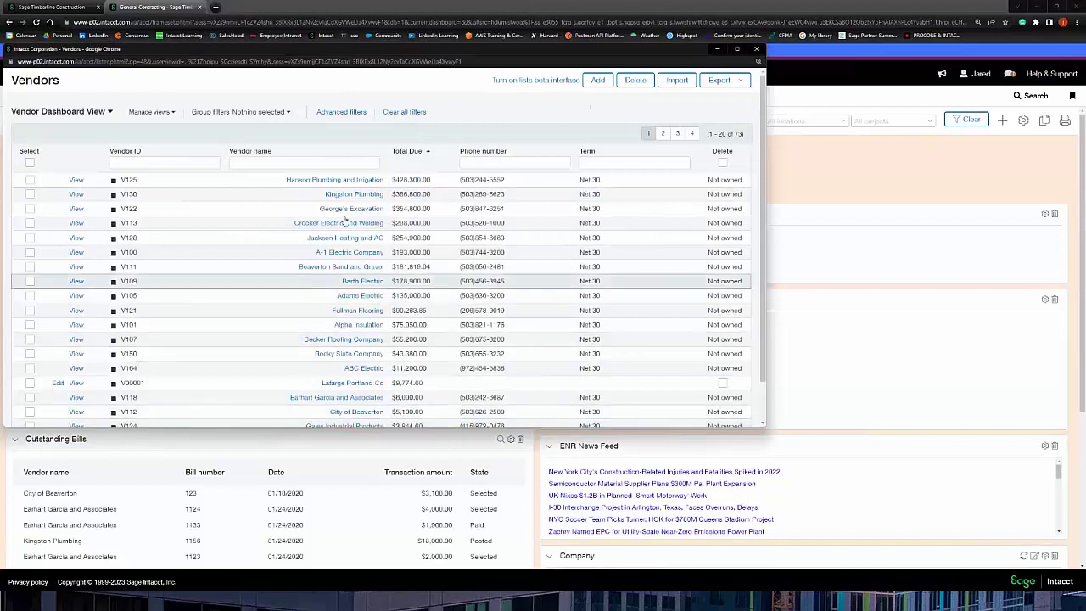
left_click(89, 112)
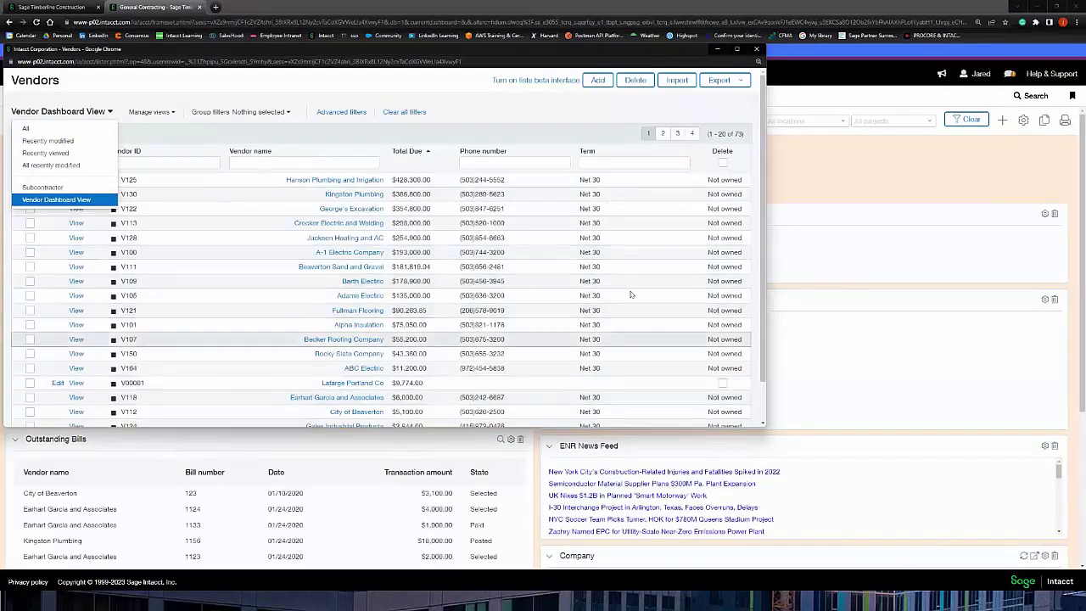
left_click(756, 49)
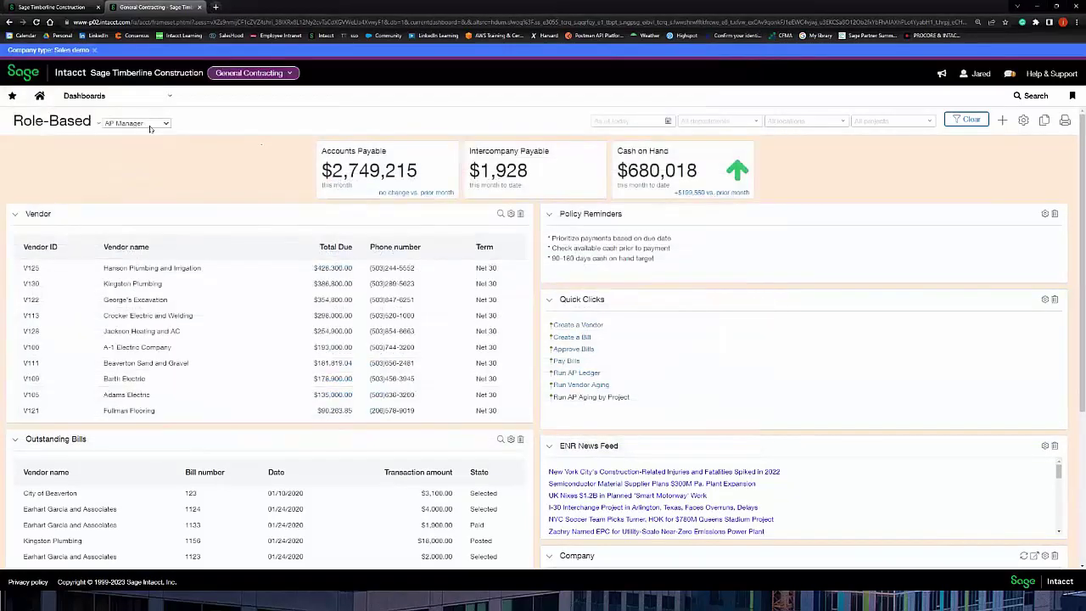
Open the Vendors list from the Accounts Payable module.
left_click(85, 96)
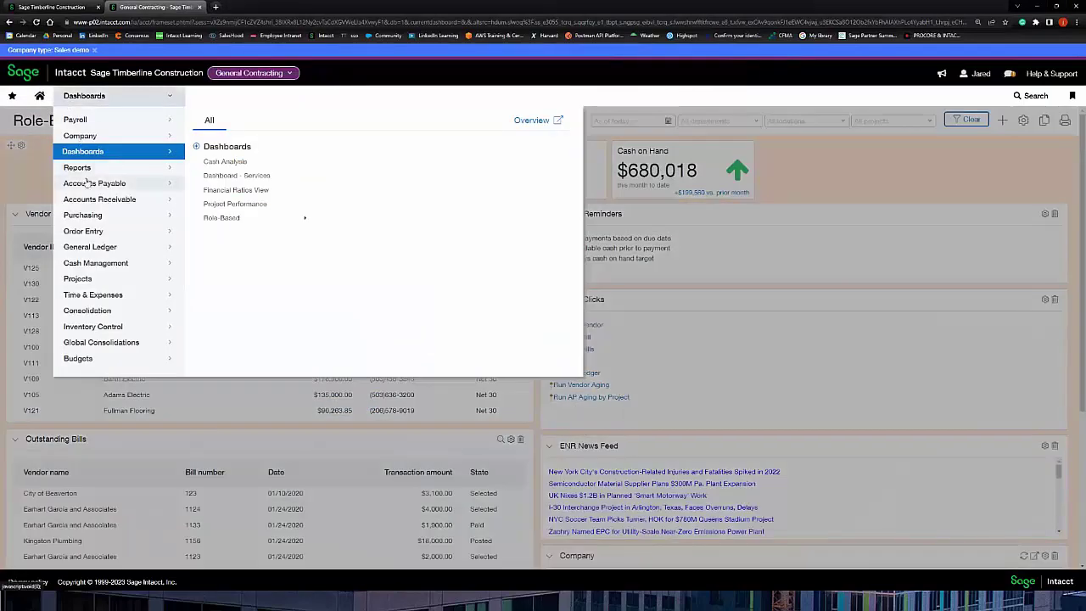
mouse_move(88, 183)
left_click(207, 152)
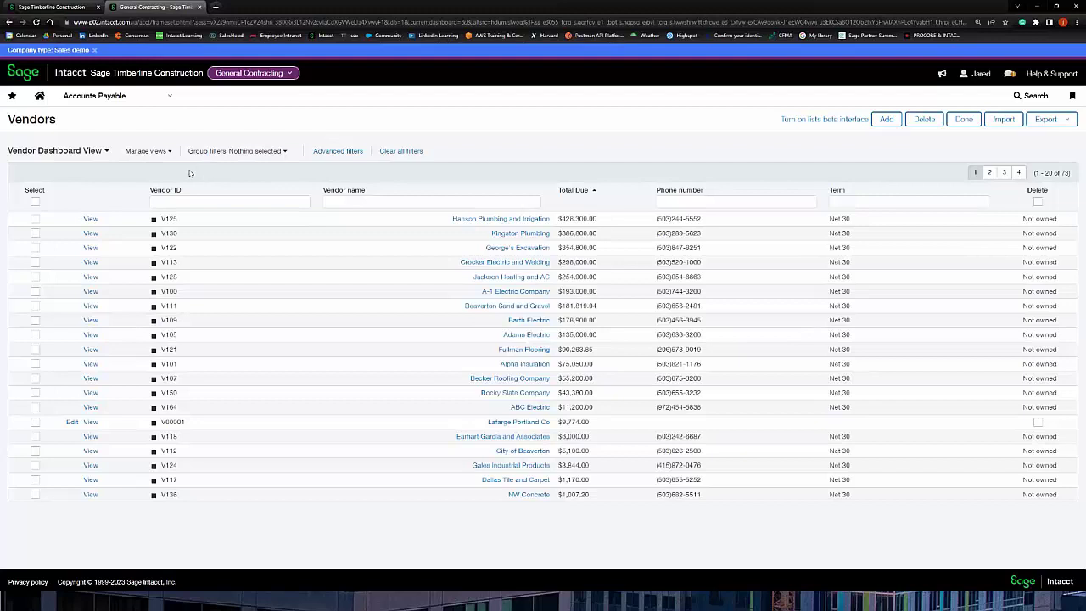
Return to the top-level company's browser tab and open the Platform Services Smart rules list, followed by Smart events.
left_click(126, 106)
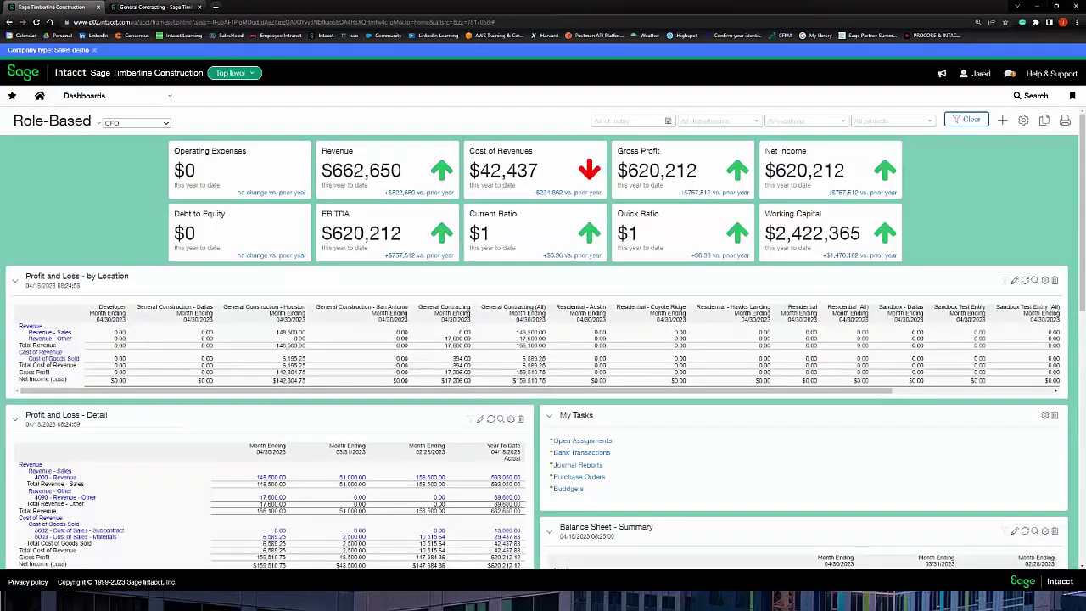
left_click(109, 100)
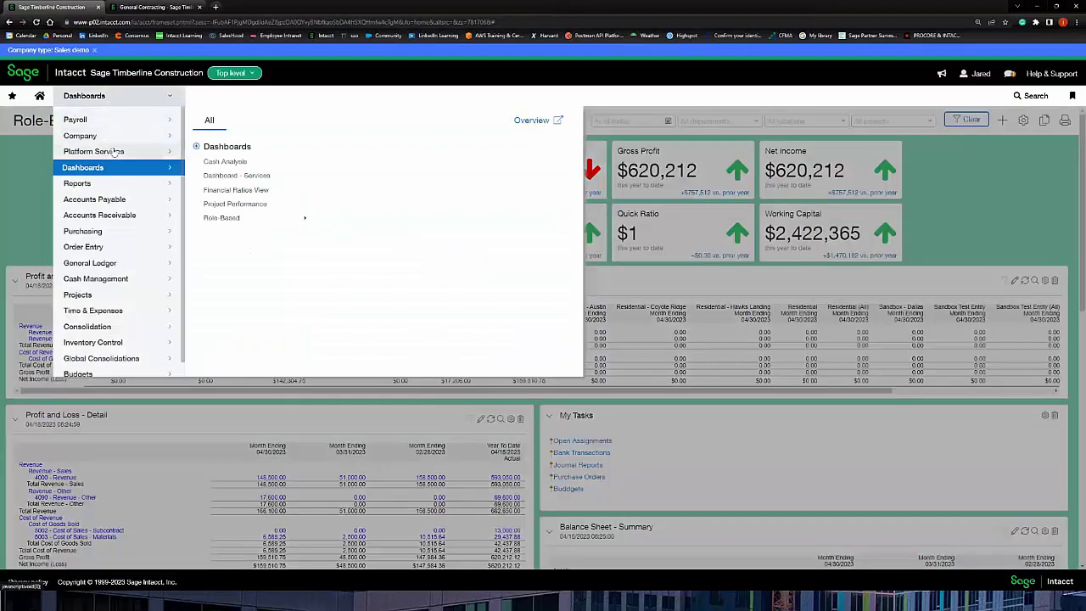
mouse_move(112, 151)
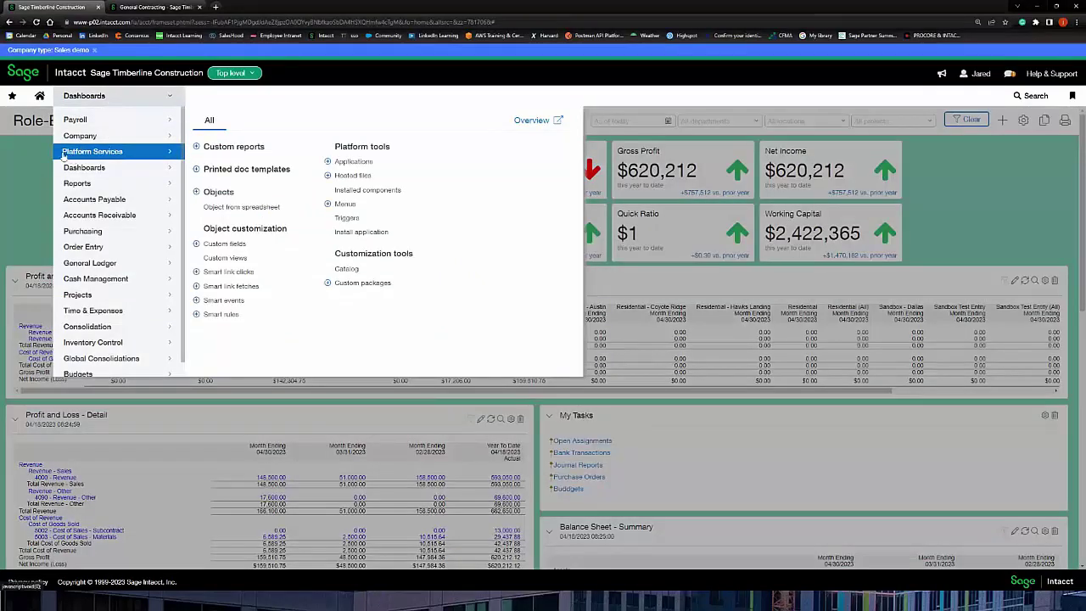
left_click(221, 314)
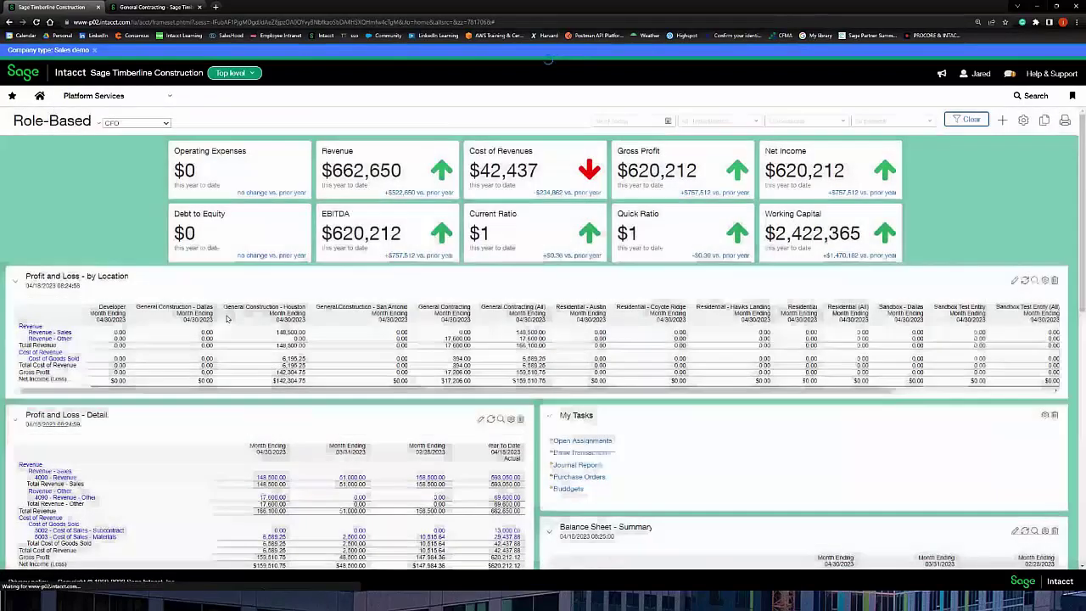
left_click(133, 96)
left_click(225, 300)
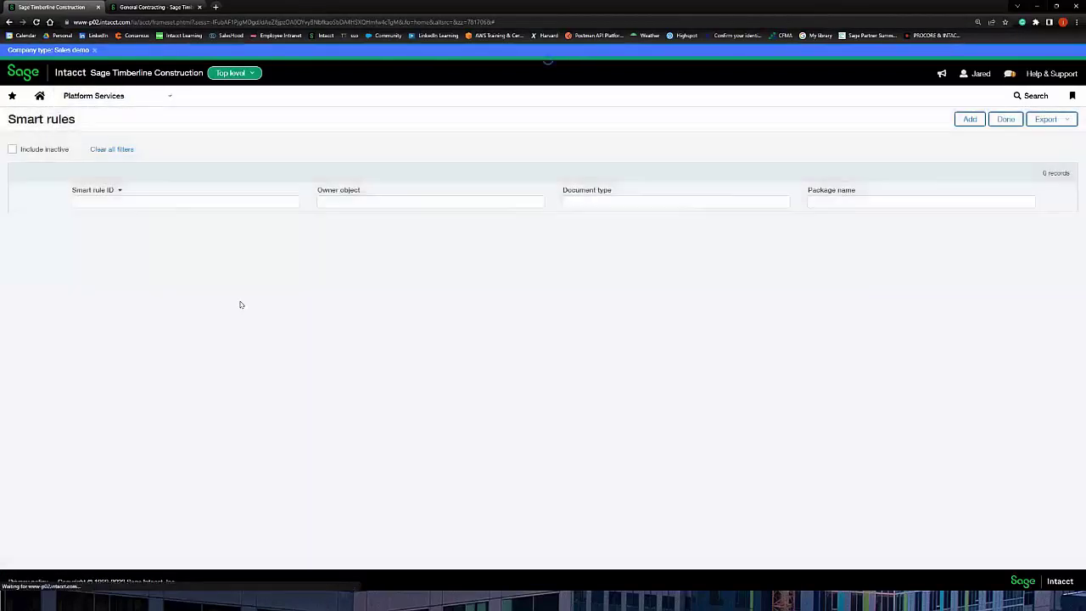